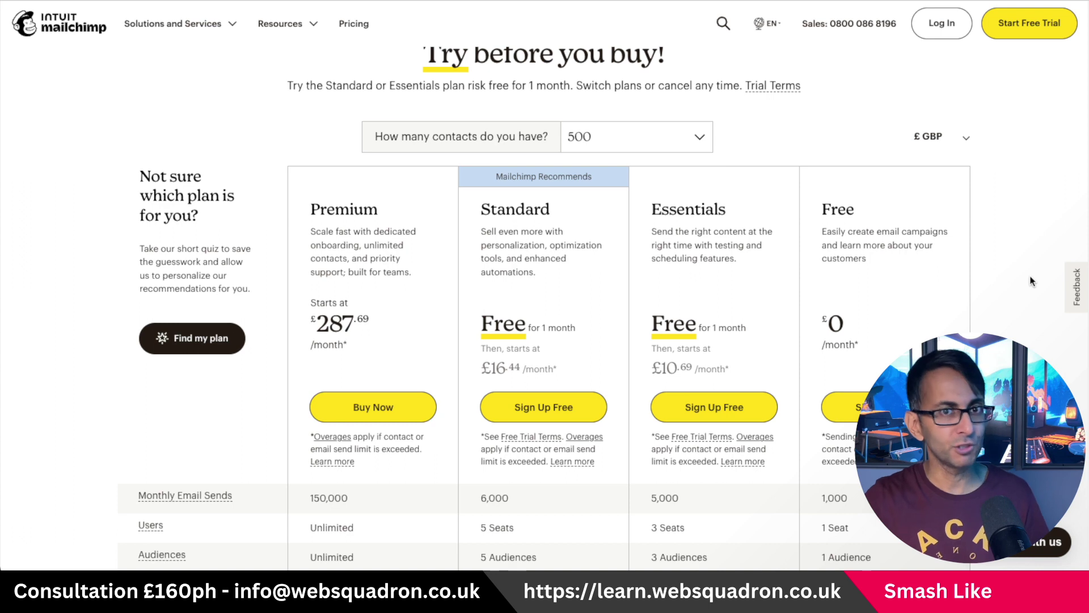
click(645, 144)
click(633, 156)
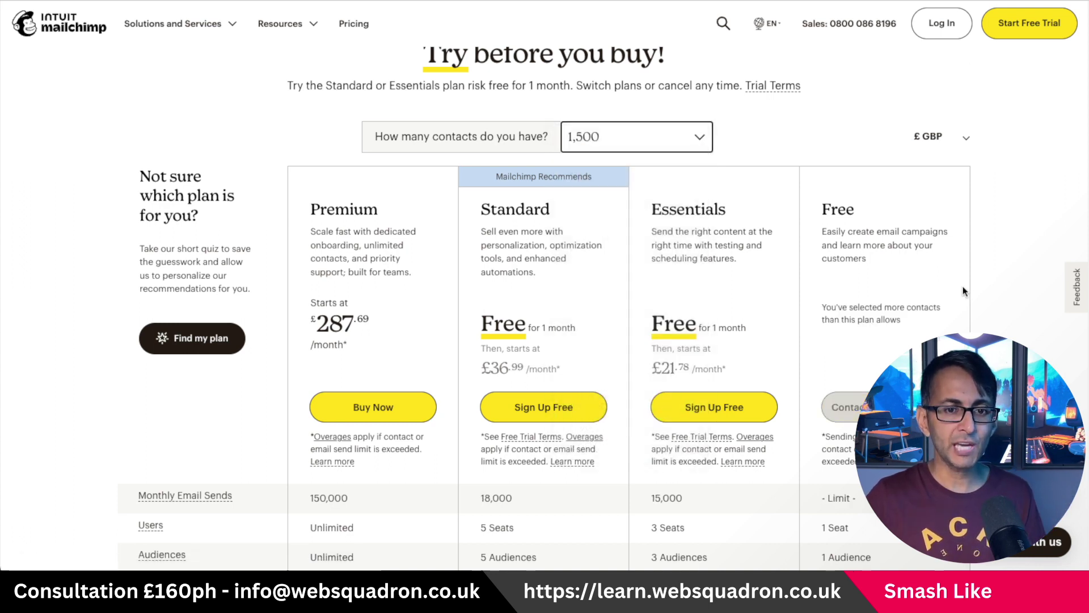
click(668, 141)
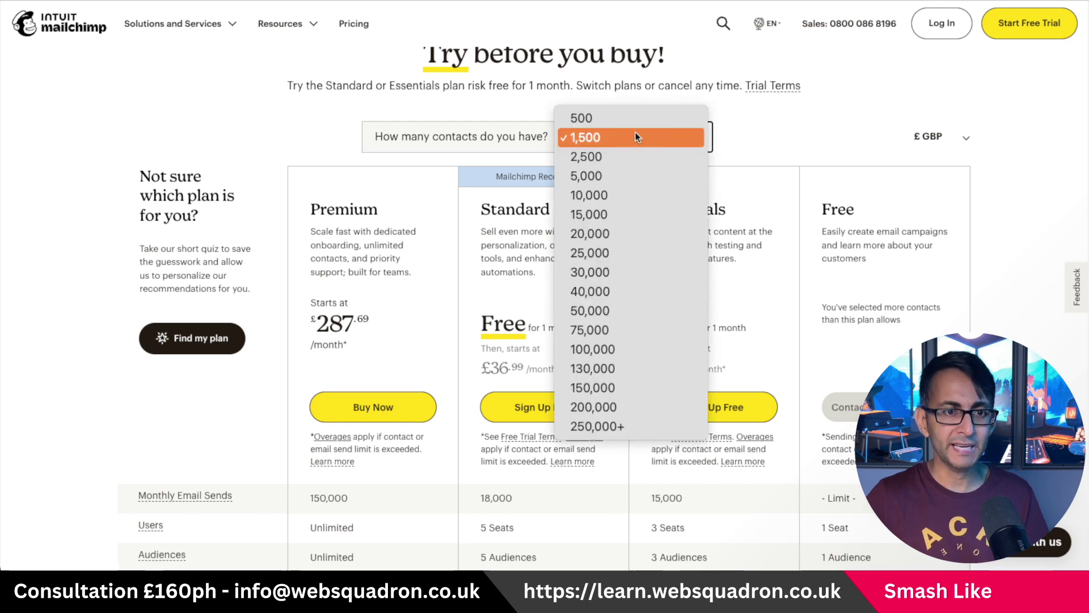
click(647, 117)
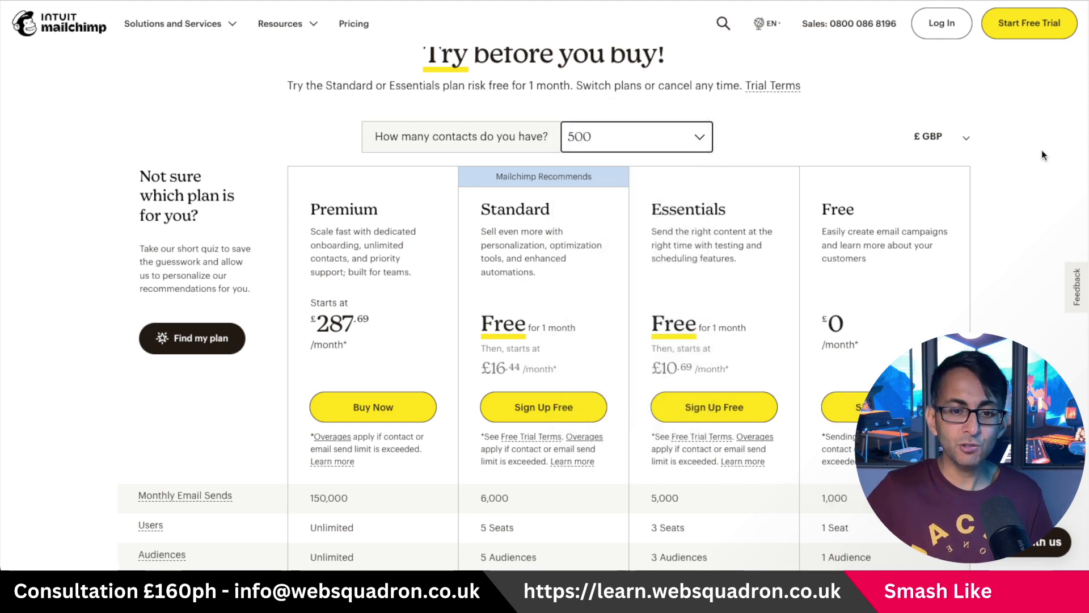
scroll(1003, 187, down, 4)
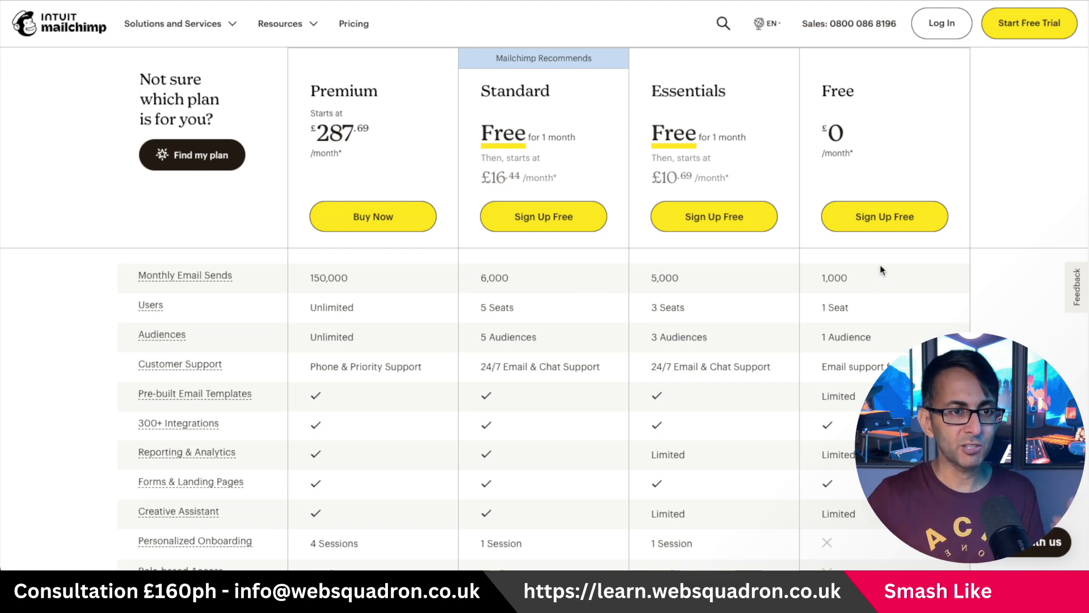
scroll(880, 270, up, 3)
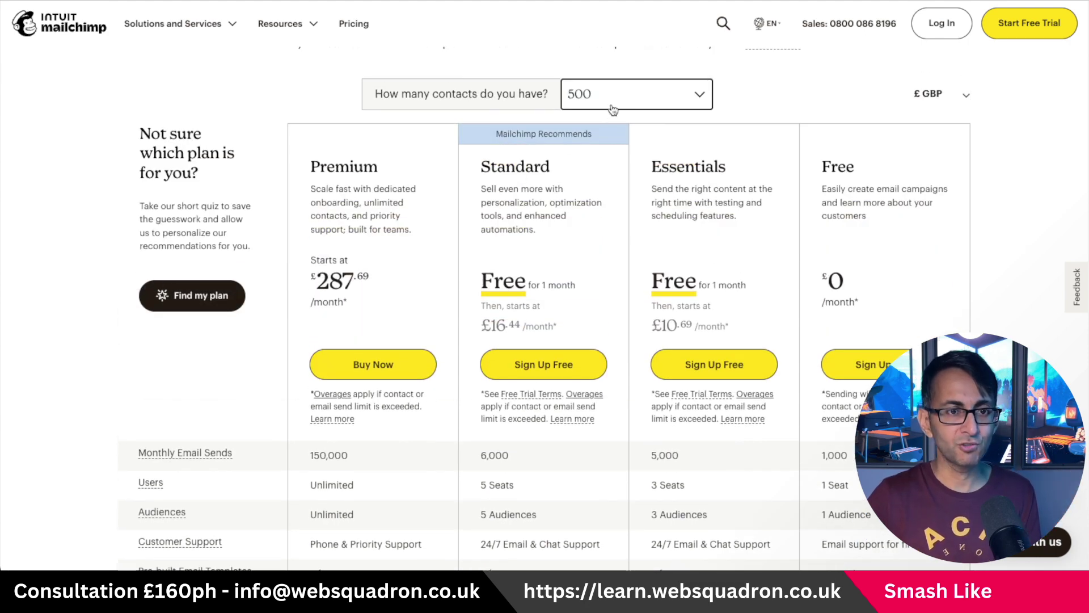
scroll(608, 114, down, 1)
scroll(747, 278, up, 3)
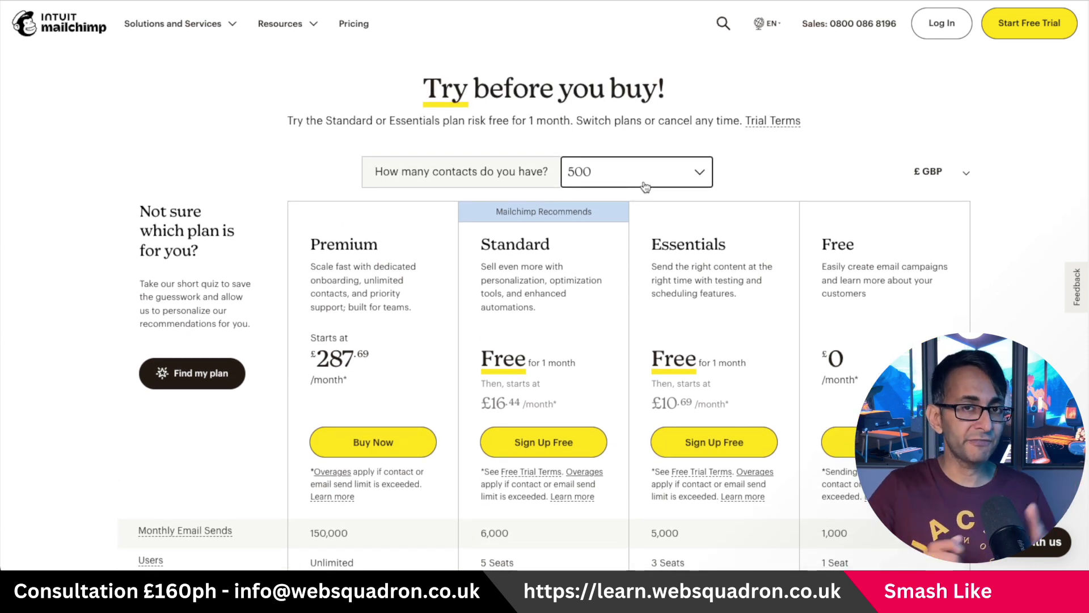
scroll(969, 237, down, 2)
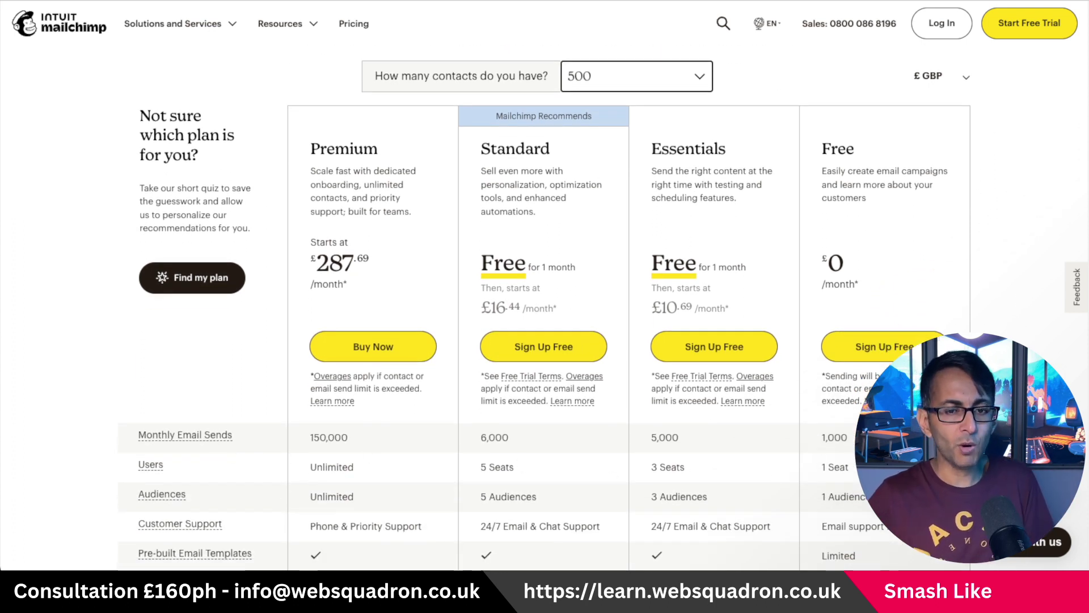
scroll(866, 305, down, 3)
scroll(866, 305, down, 3)
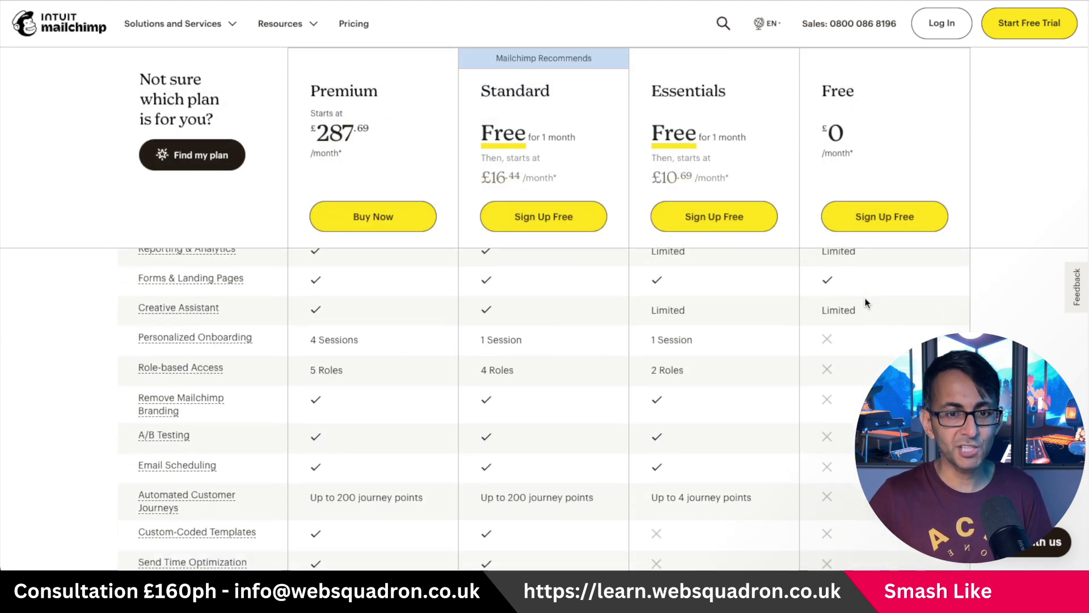
scroll(870, 324, up, 3)
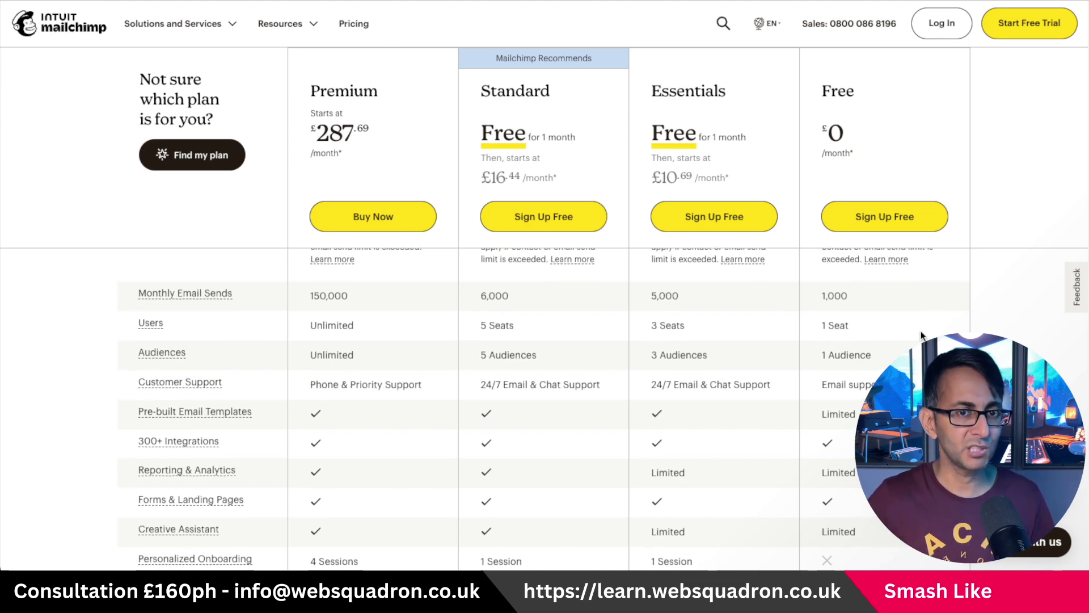
scroll(870, 322, up, 5)
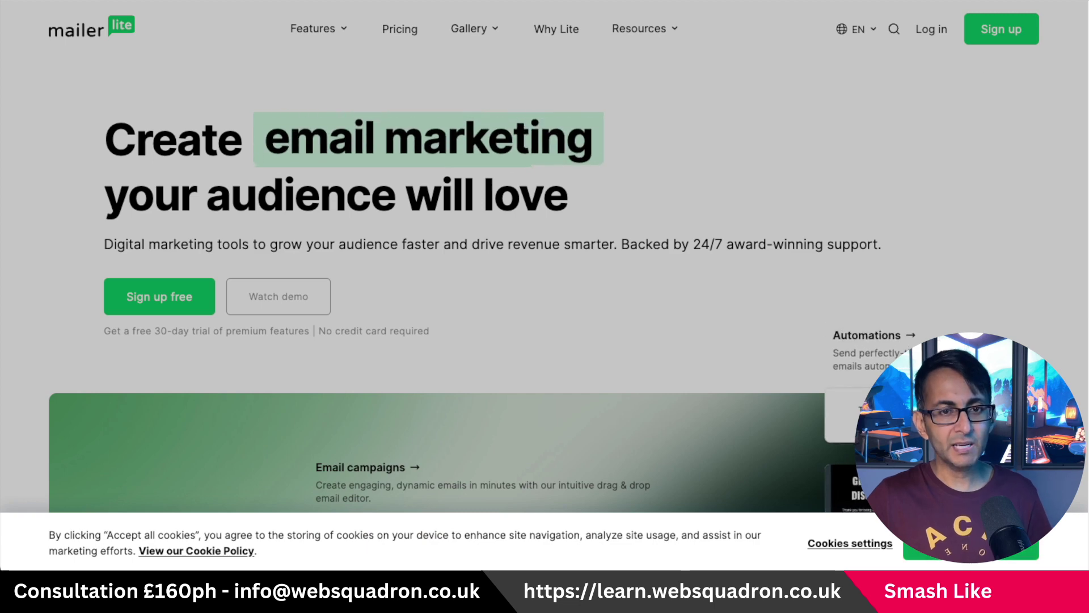
Accept MailerLite's cookie notice and view its pricing plans for 500 subscribers
click(971, 548)
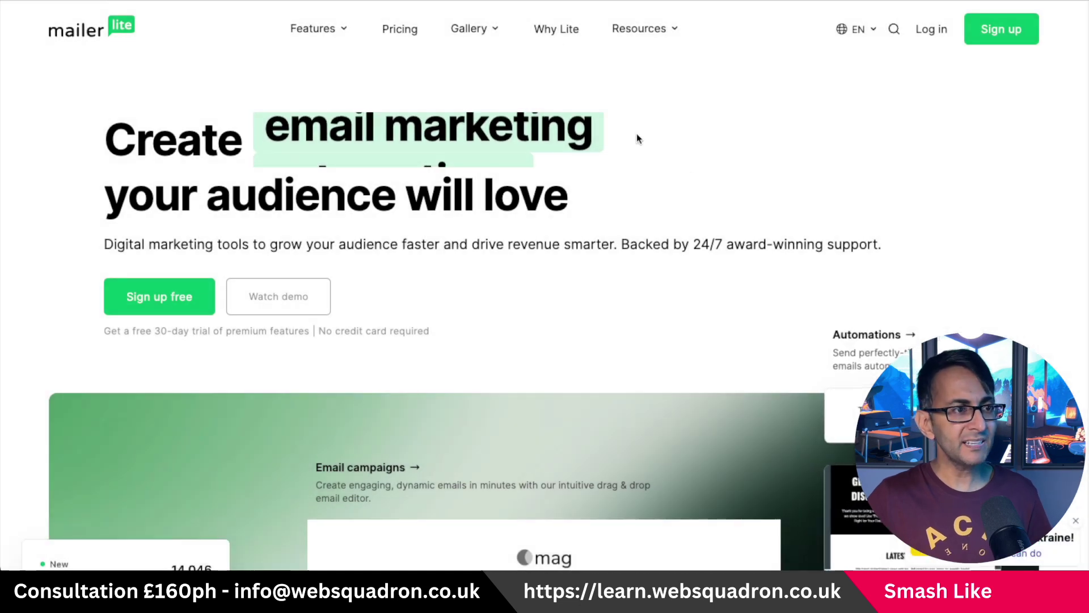
click(408, 33)
scroll(706, 355, down, 5)
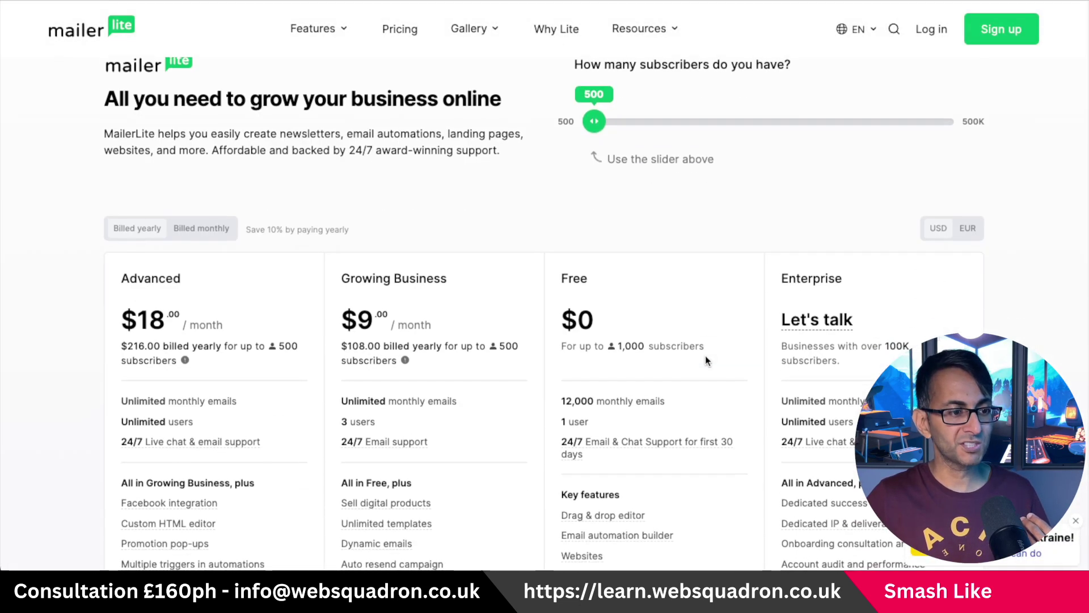
scroll(744, 360, down, 1)
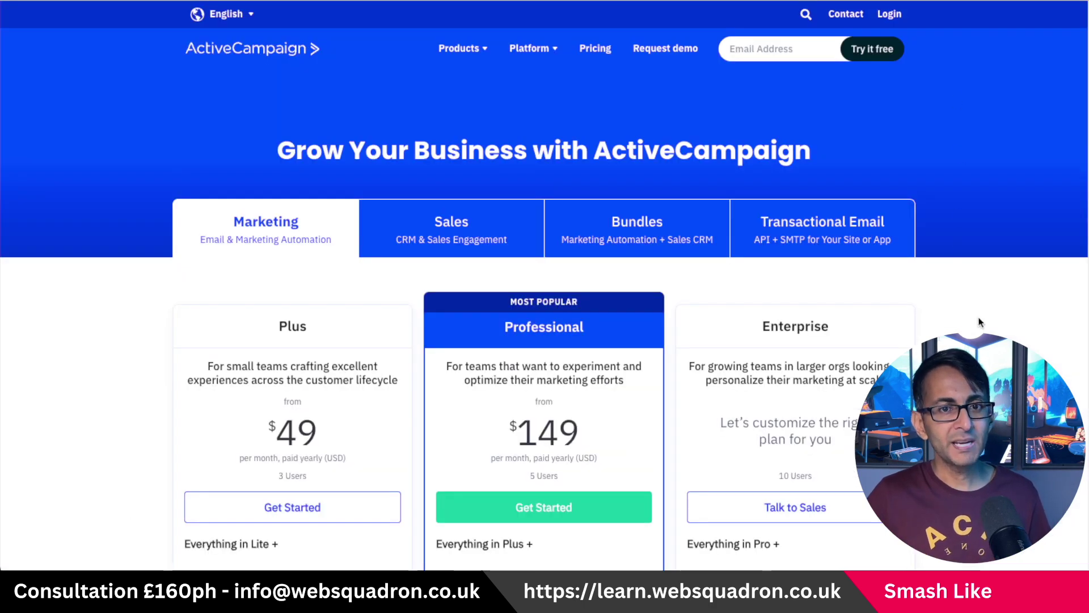
Reload ActiveCampaign's pricing page to see the Lite ($29), Plus, Professional and Enterprise plans
scroll(976, 318, down, 2)
scroll(983, 322, down, 1)
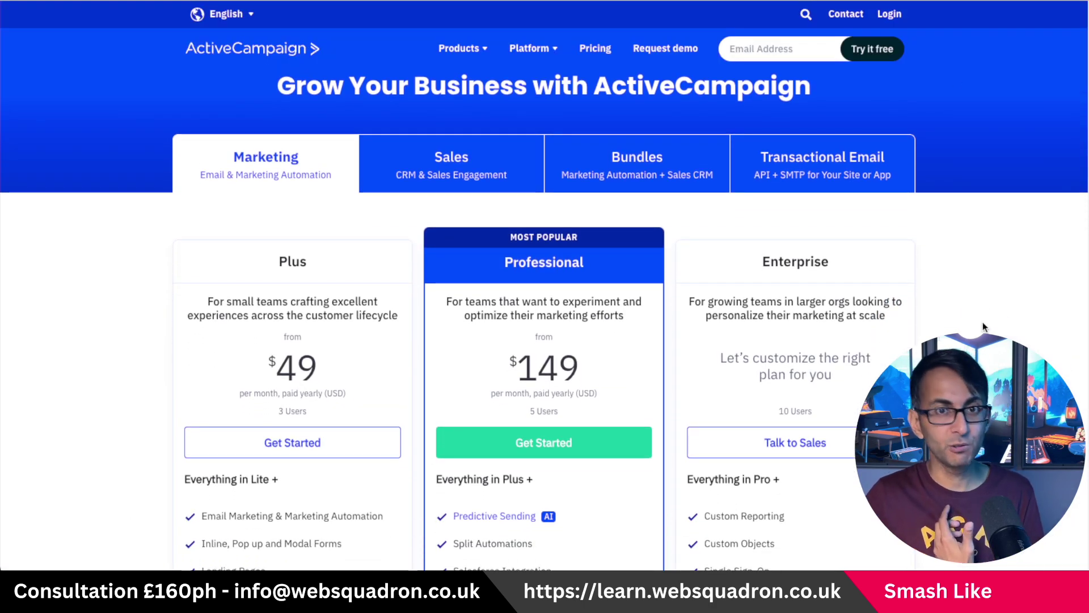
scroll(983, 321, down, 3)
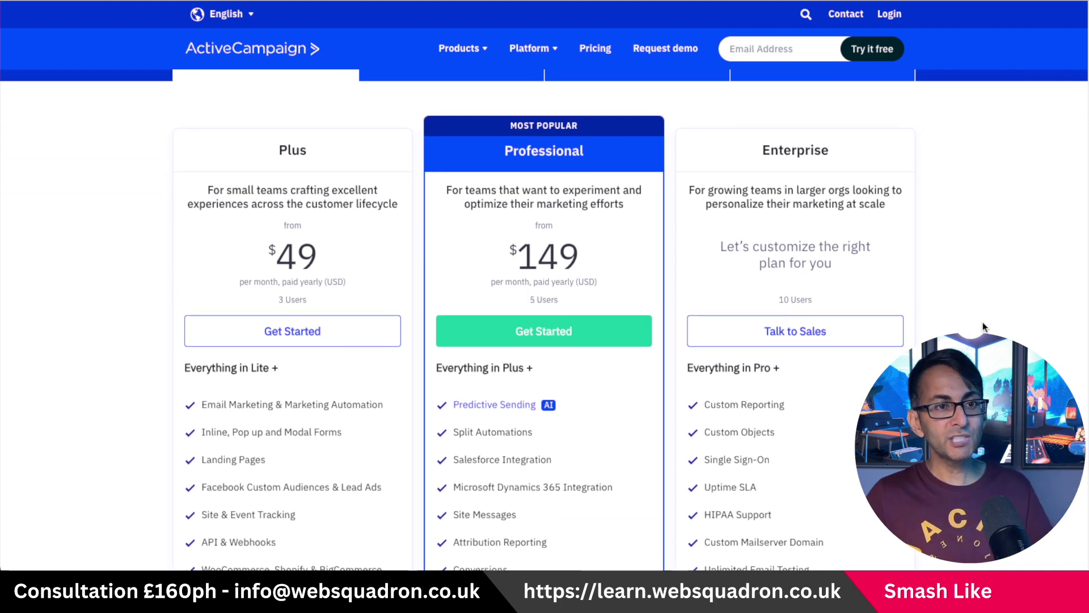
click(594, 54)
scroll(638, 357, down, 5)
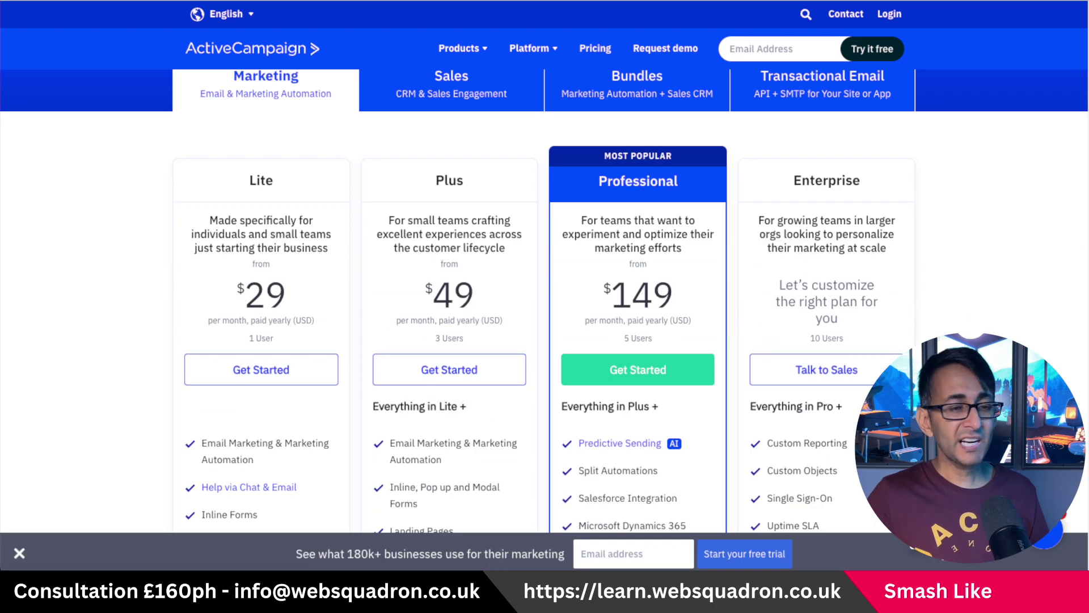
scroll(638, 357, down, 4)
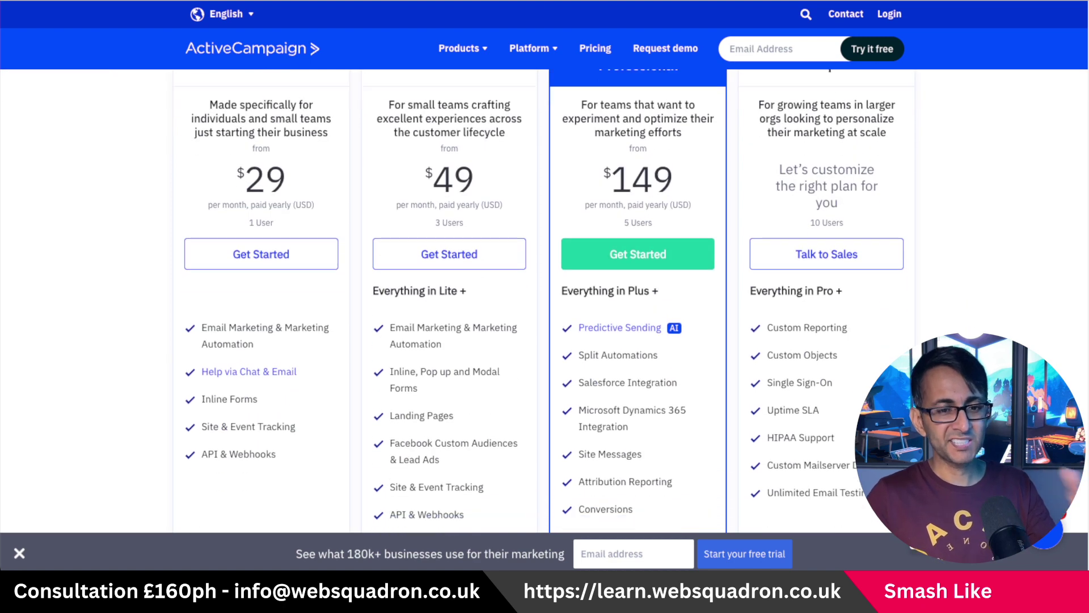
scroll(638, 358, up, 3)
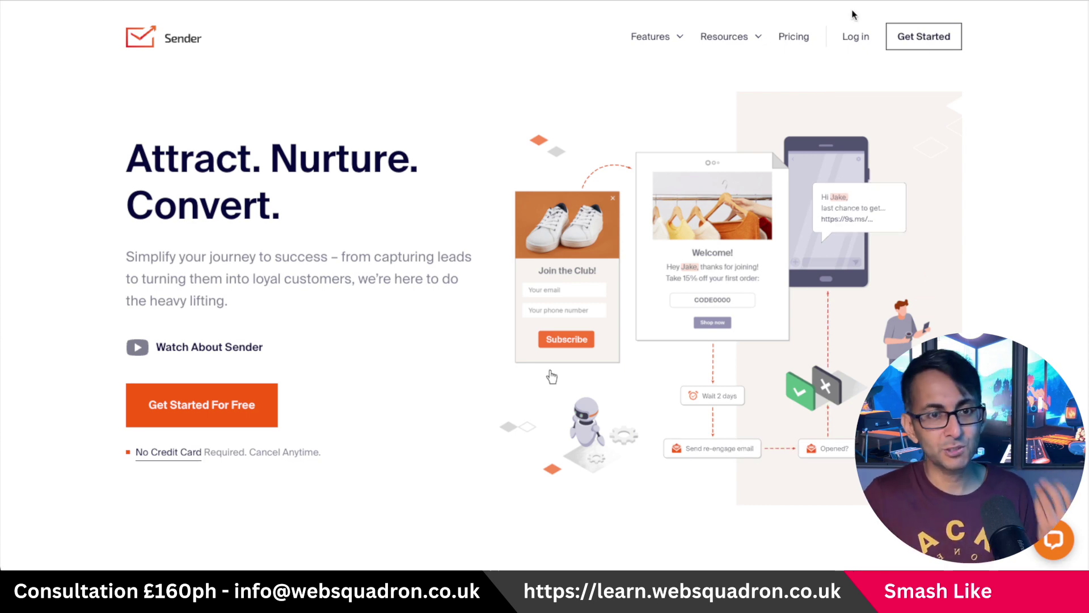
Open Sender's pricing page and scroll to the Free, Standard and Professional plan features
click(791, 36)
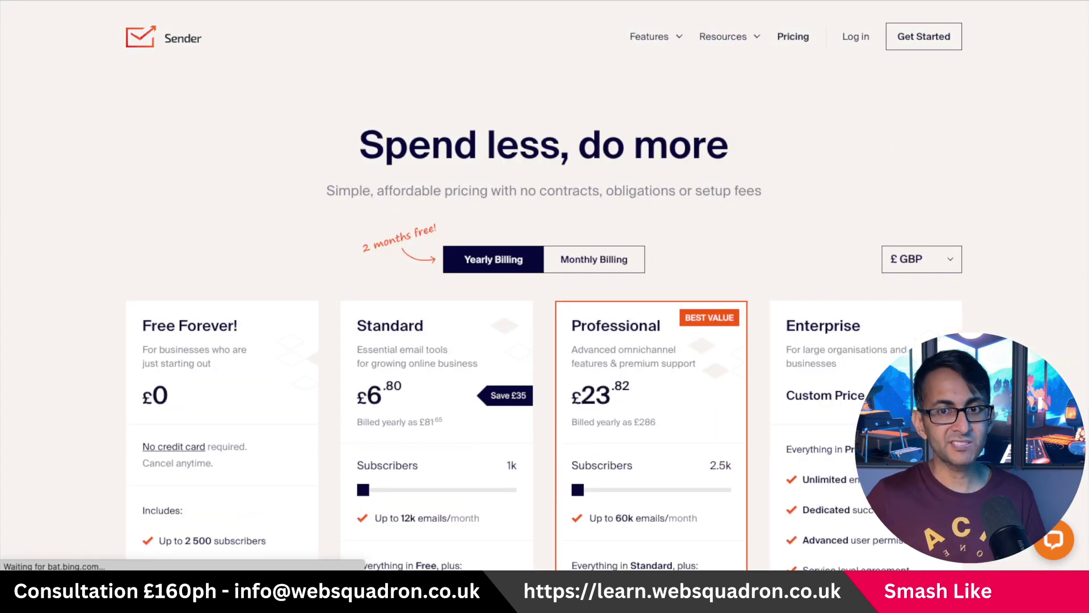
scroll(624, 391, down, 4)
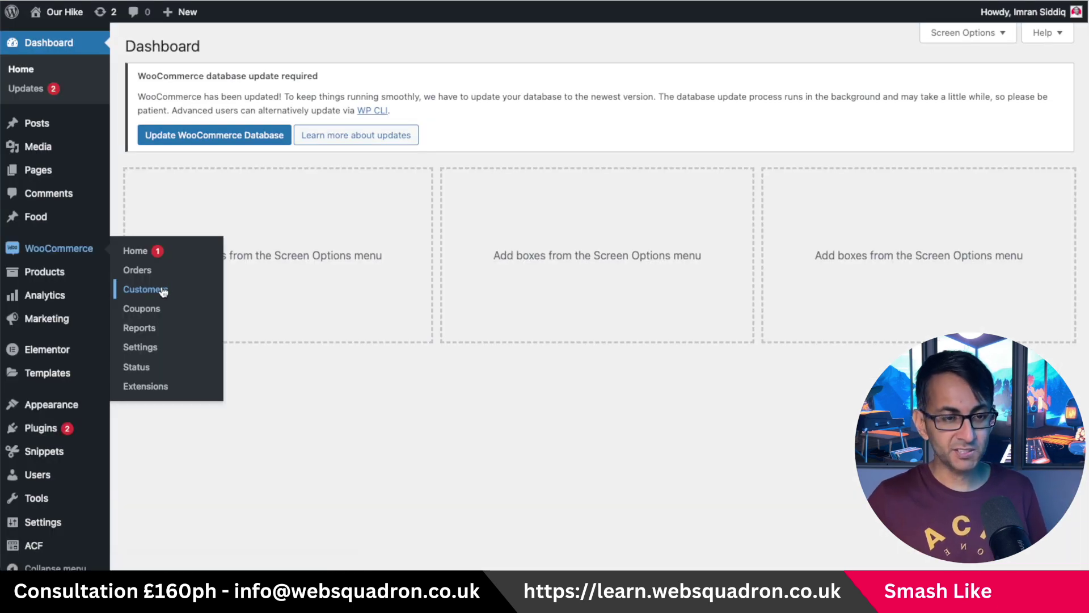
Open WooCommerce Customers and look through the table of 2 customers
click(161, 290)
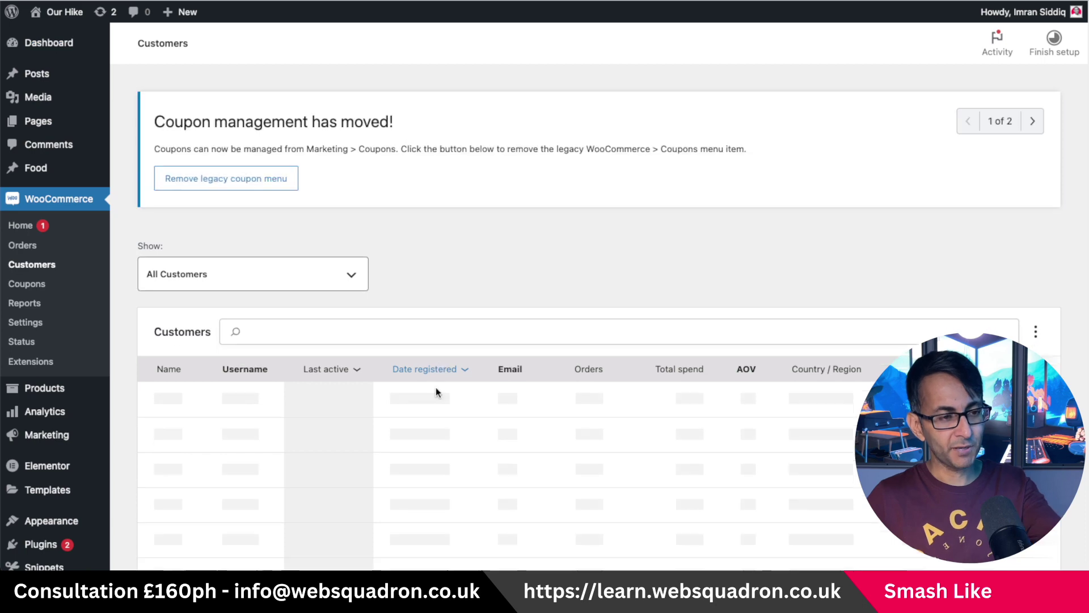
scroll(445, 397, down, 2)
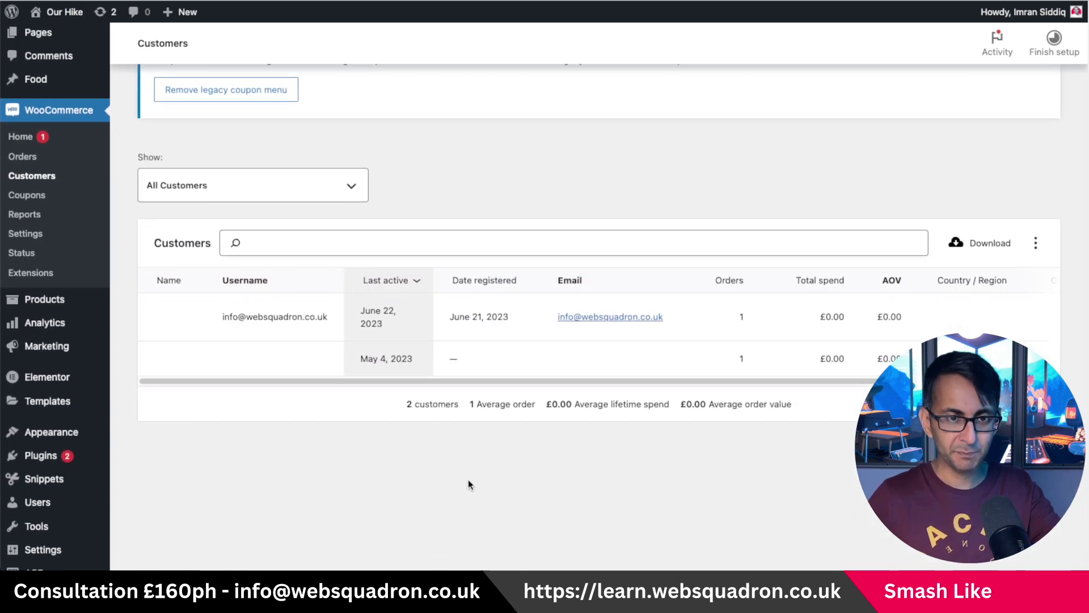
scroll(468, 480, up, 2)
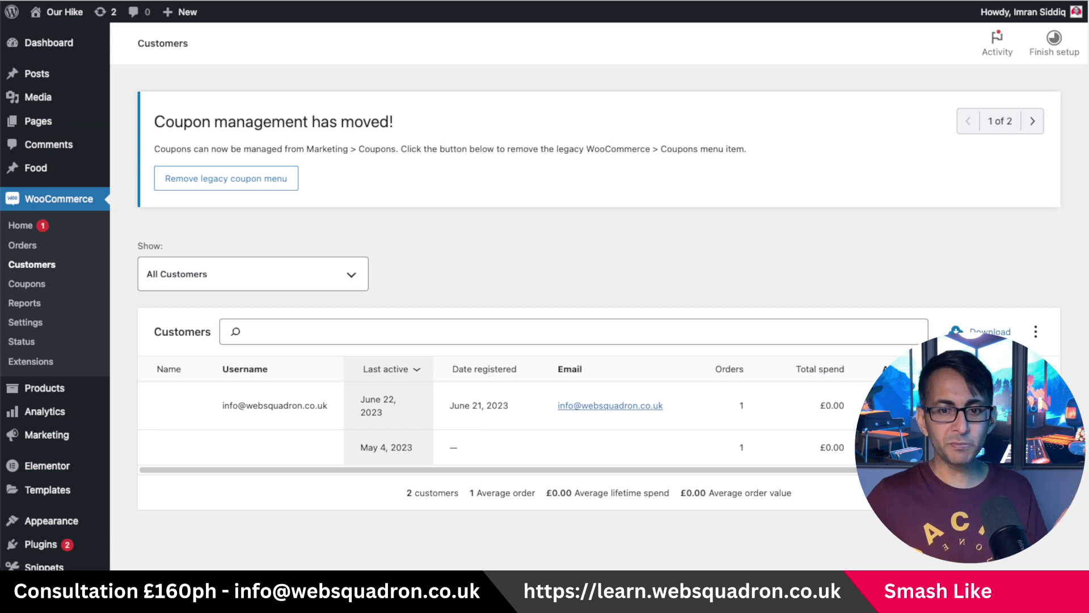
scroll(993, 204, down, 3)
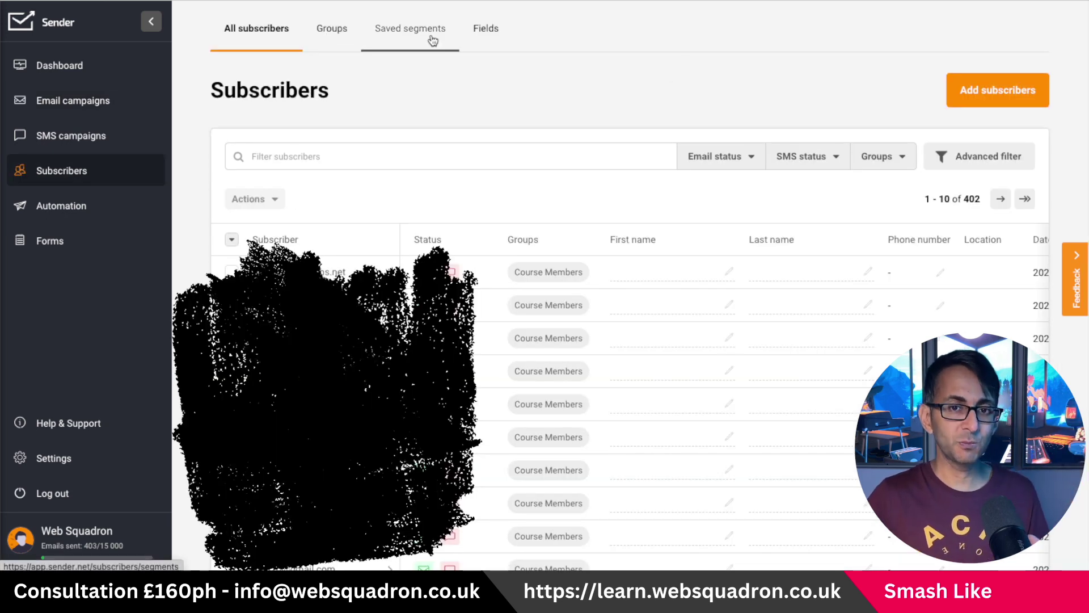
Look over Sender's Add subscribers options, including Copy/Paste list, and return to Email campaigns
click(969, 91)
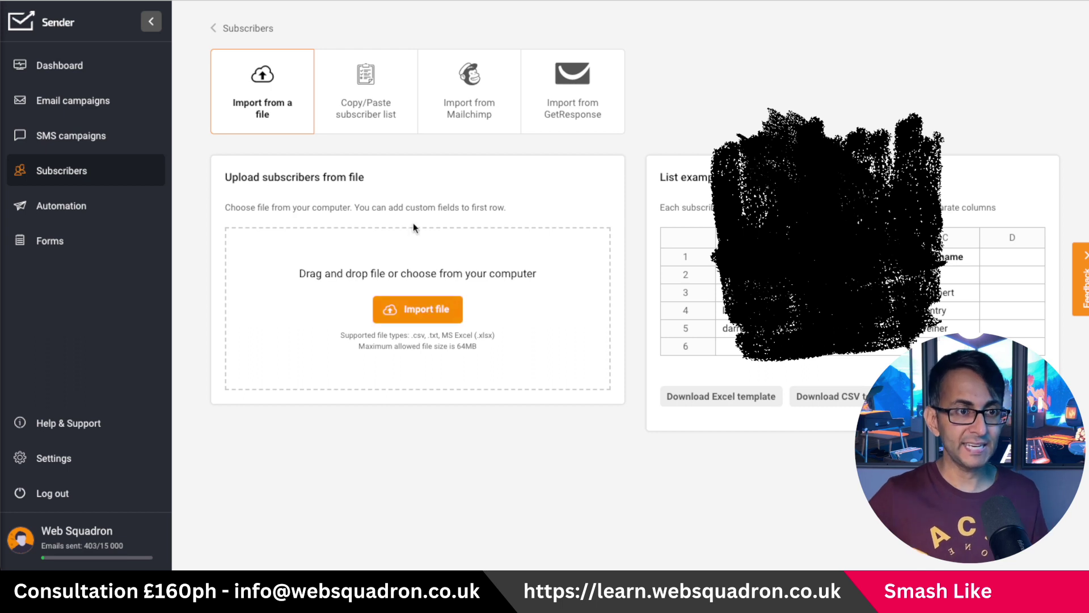
click(366, 93)
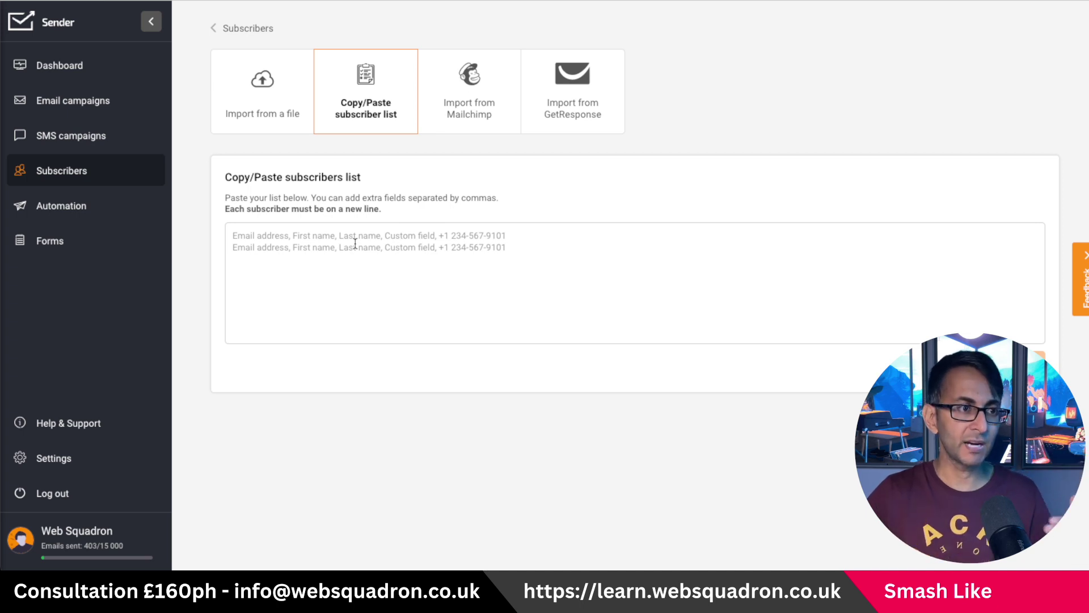
click(71, 101)
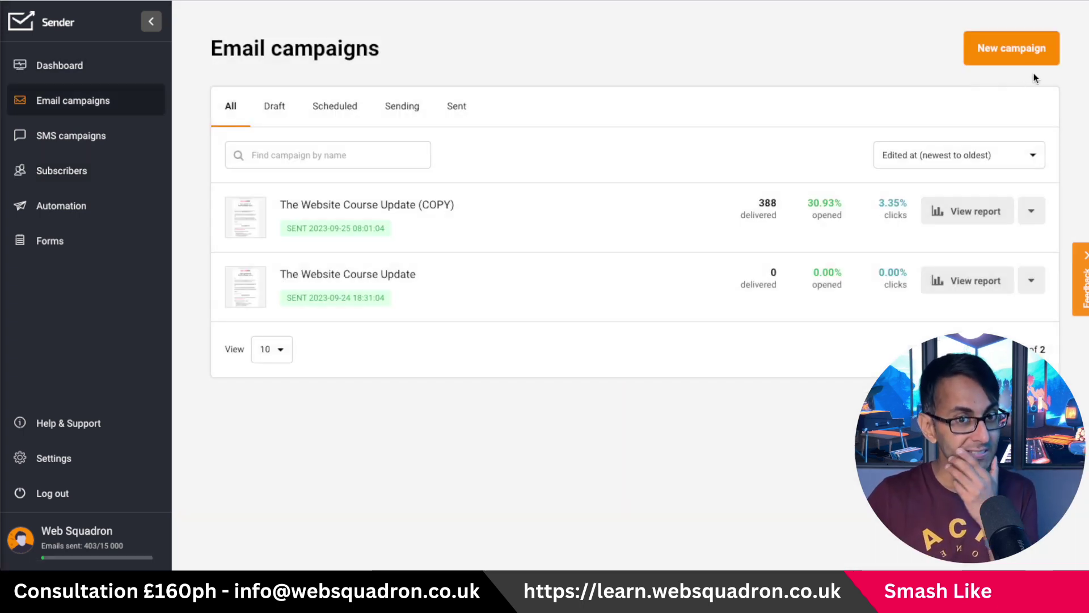
Create a new campaign with subject 'Hello' and preview text 'Goodbye' and save it
click(999, 50)
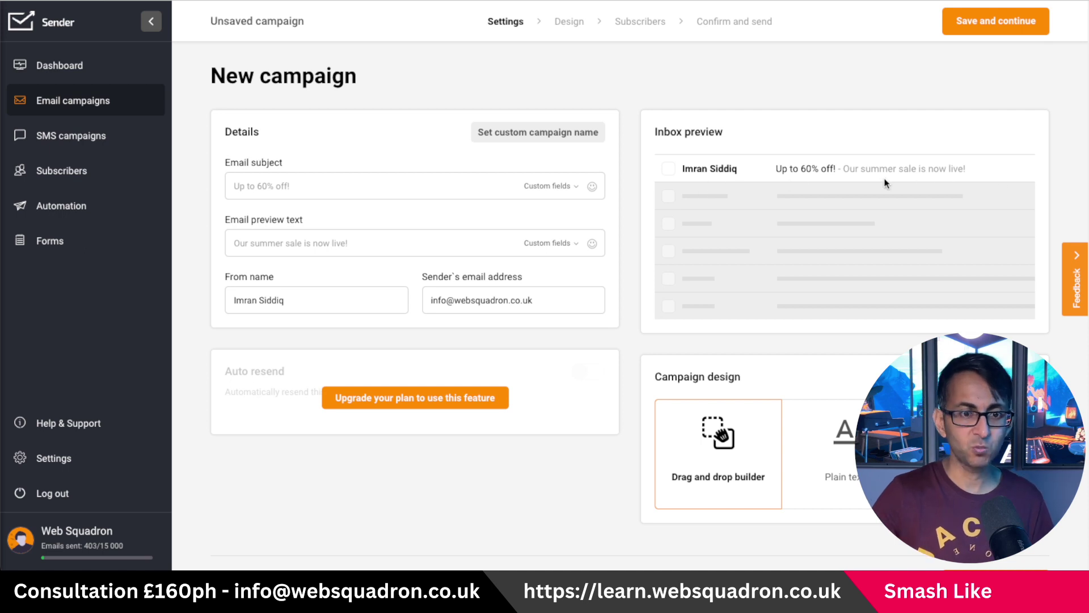
click(993, 19)
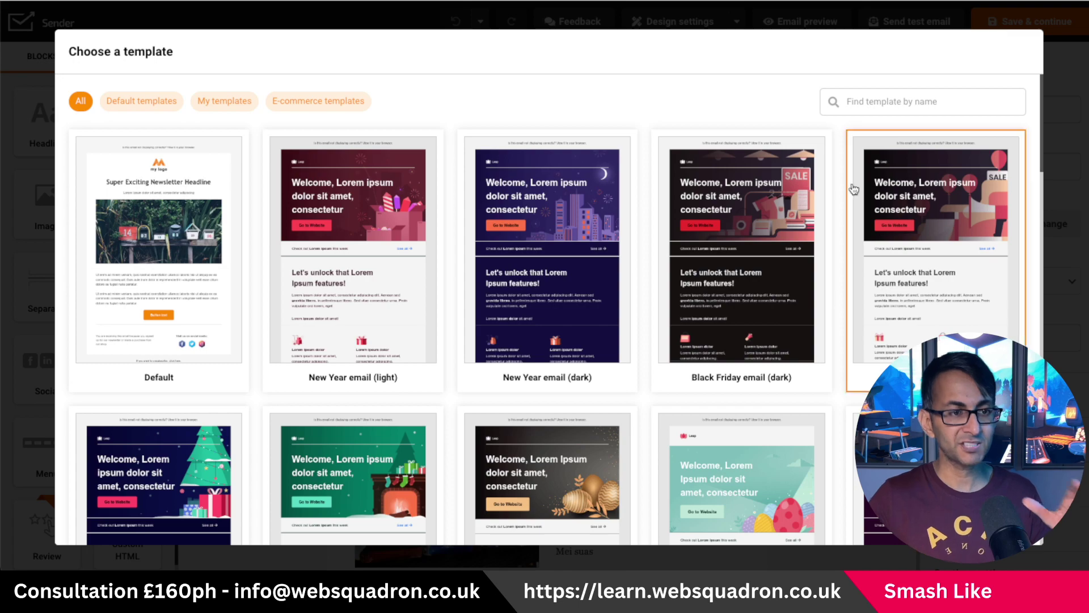
Filter the template gallery to My templates and load the saved Web Squadron template
scroll(869, 385, down, 4)
scroll(869, 385, down, 8)
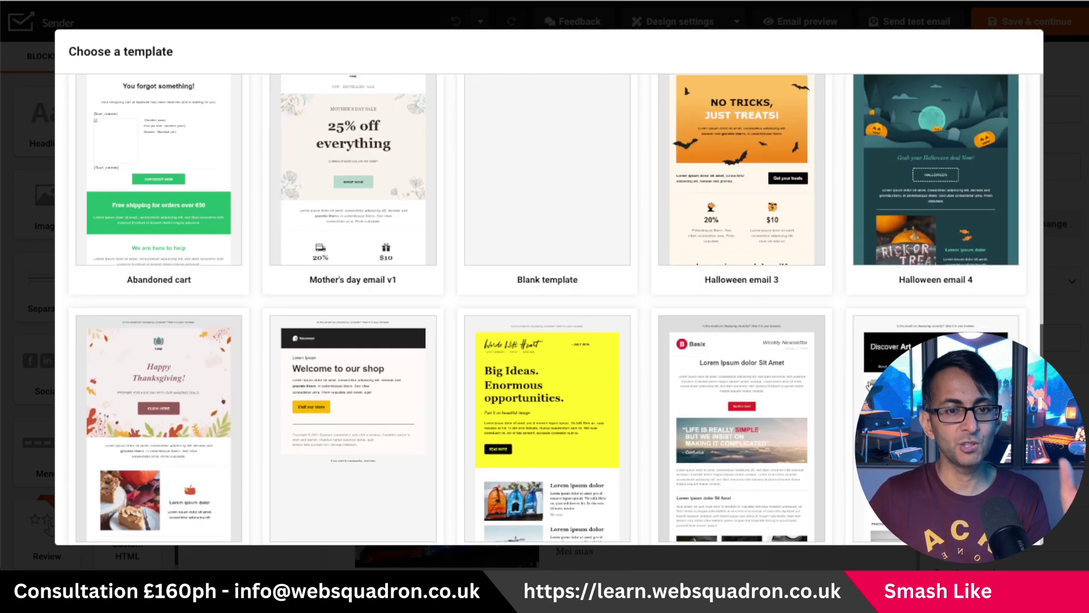
scroll(870, 386, down, 10)
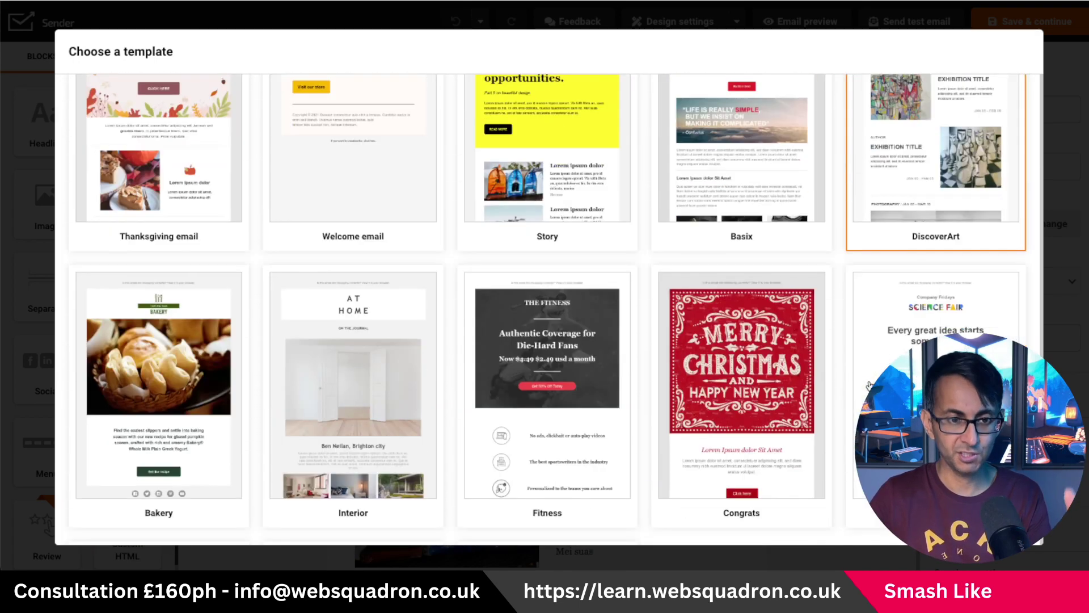
scroll(869, 386, up, 20)
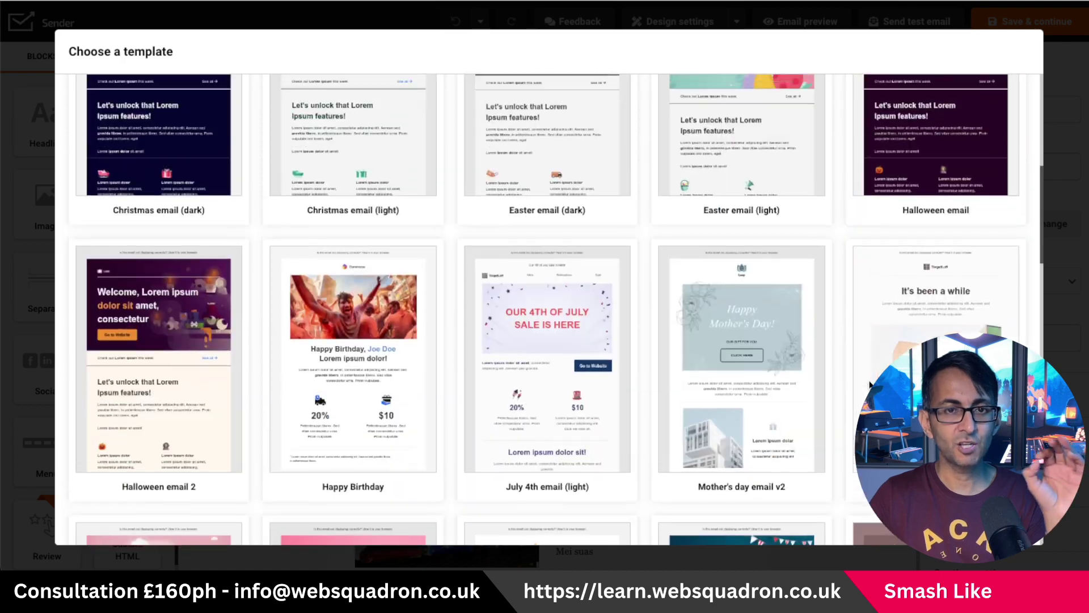
scroll(272, 278, down, 3)
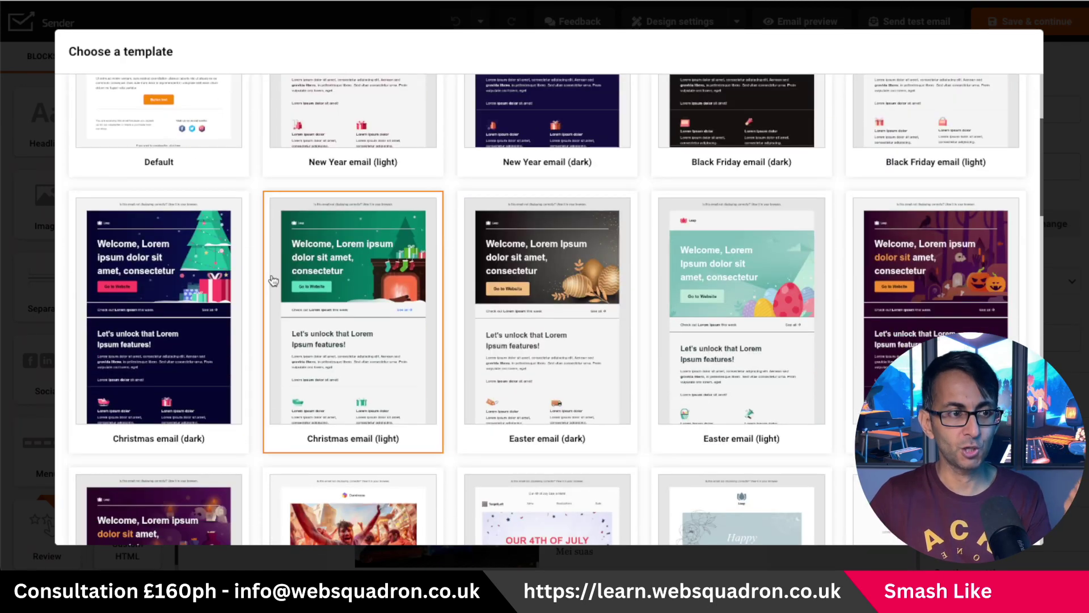
scroll(272, 278, up, 4)
click(224, 99)
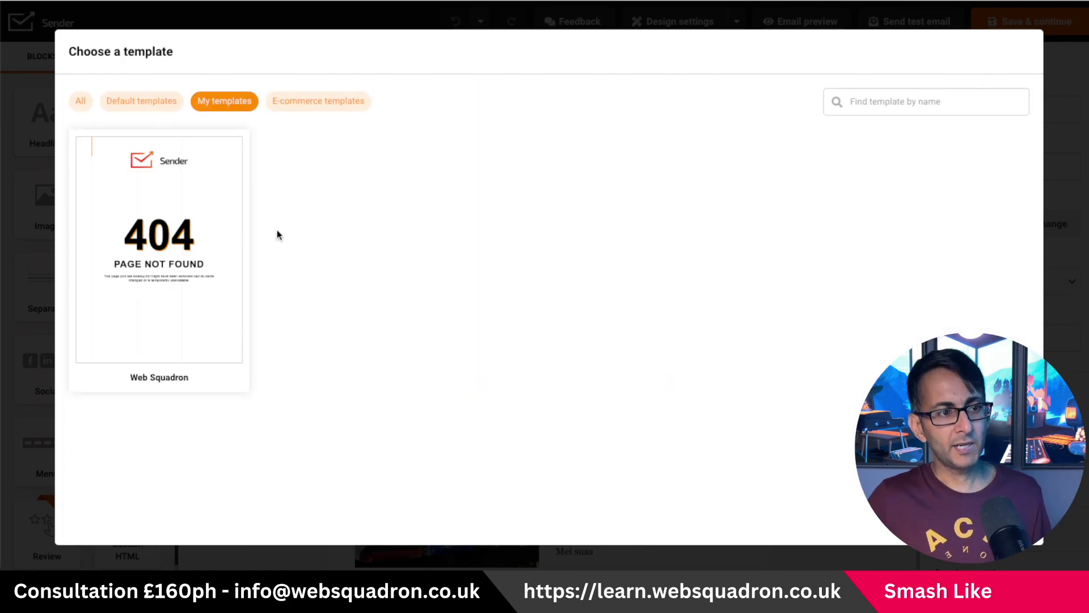
click(196, 271)
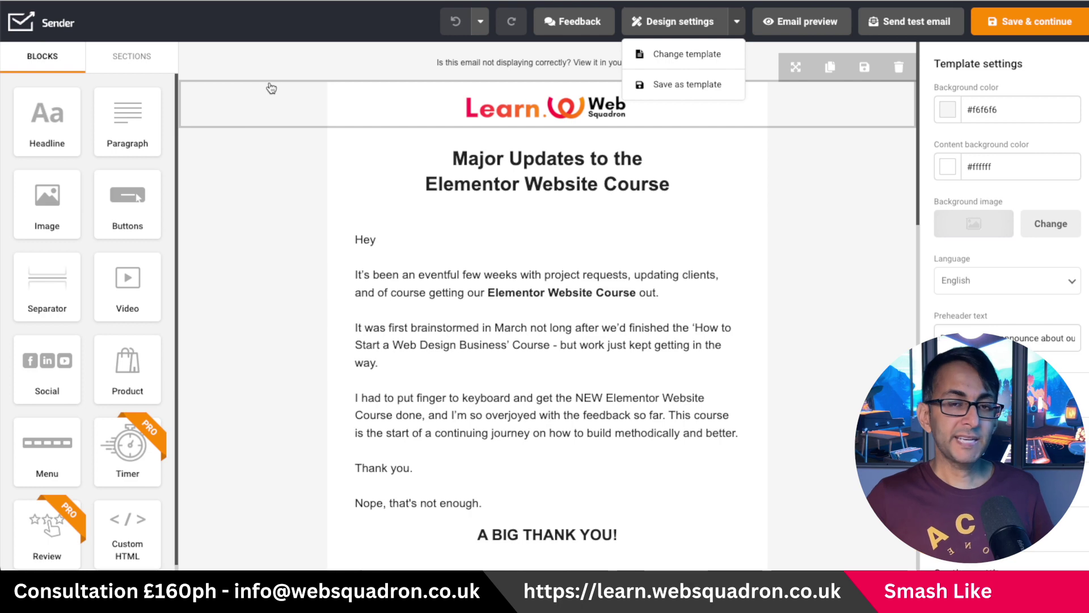
scroll(488, 311, down, 12)
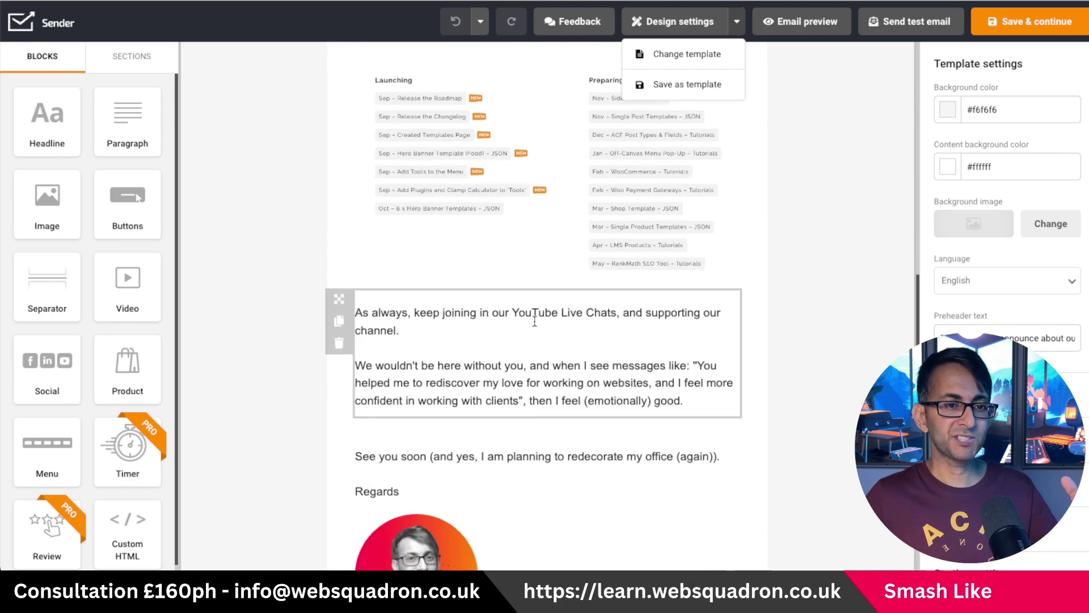
scroll(488, 311, up, 8)
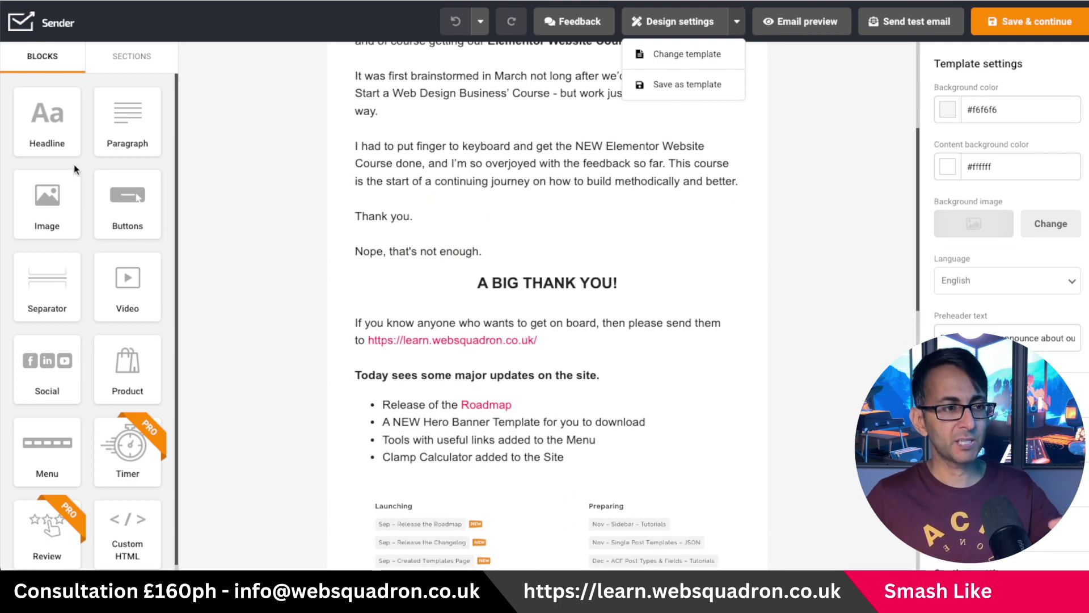
drag(39, 222, 62, 187)
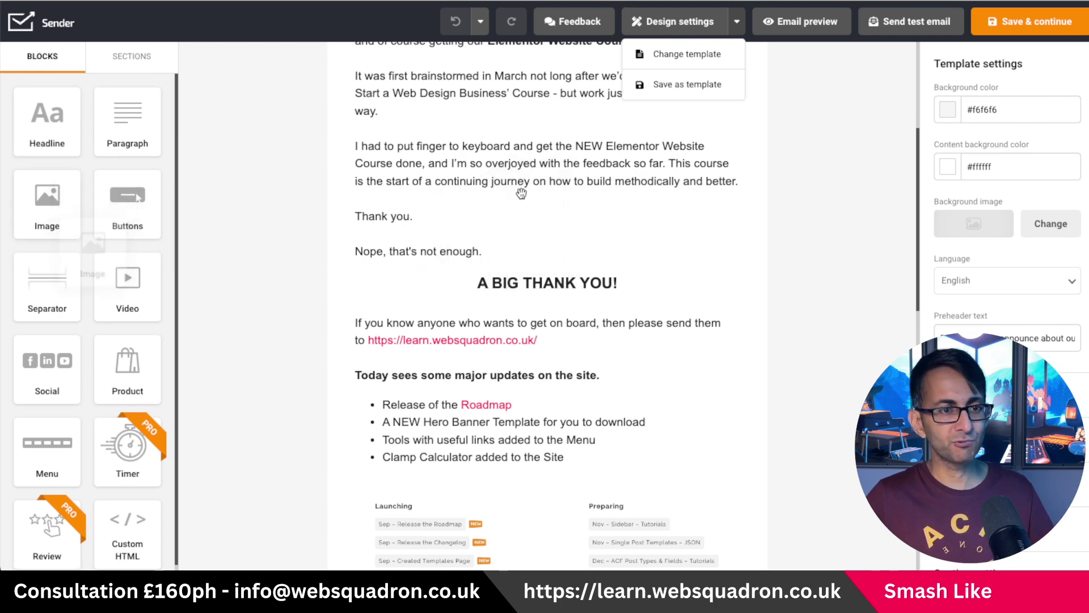
click(577, 193)
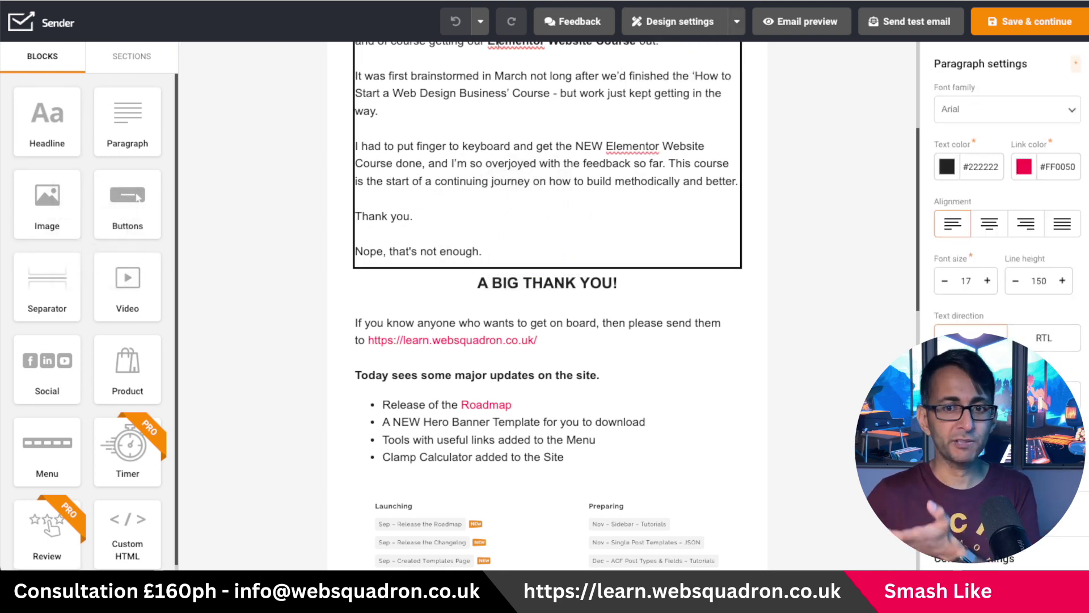
click(737, 23)
click(658, 84)
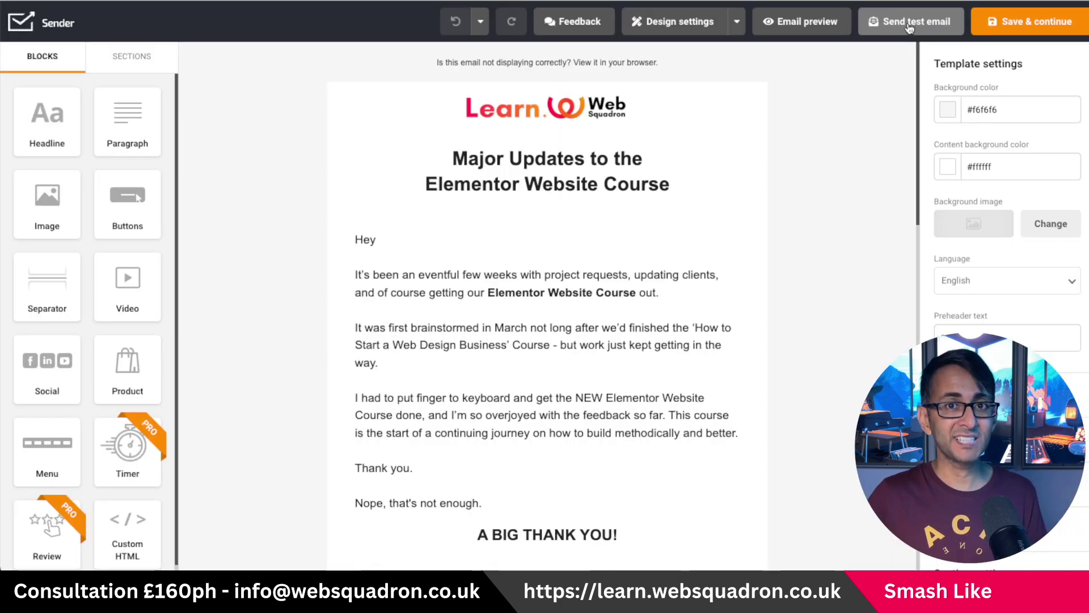
click(909, 23)
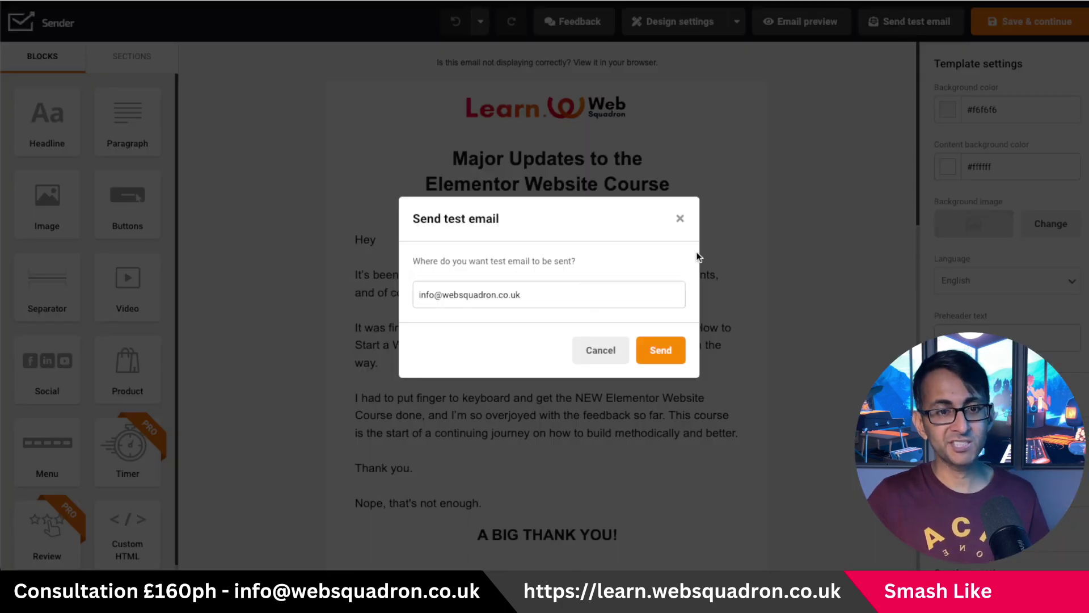
click(680, 219)
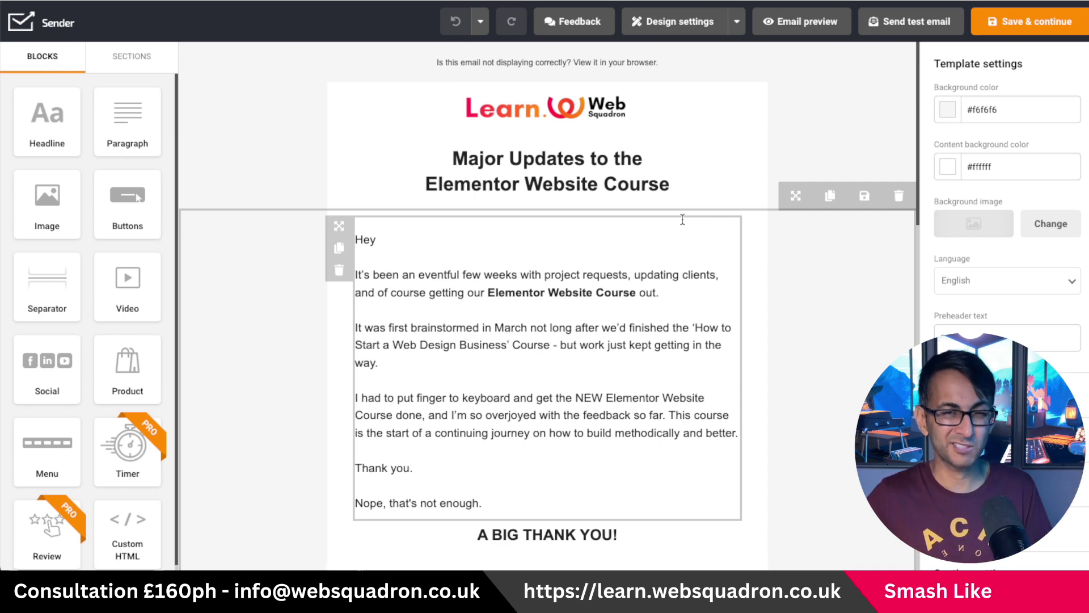
click(801, 25)
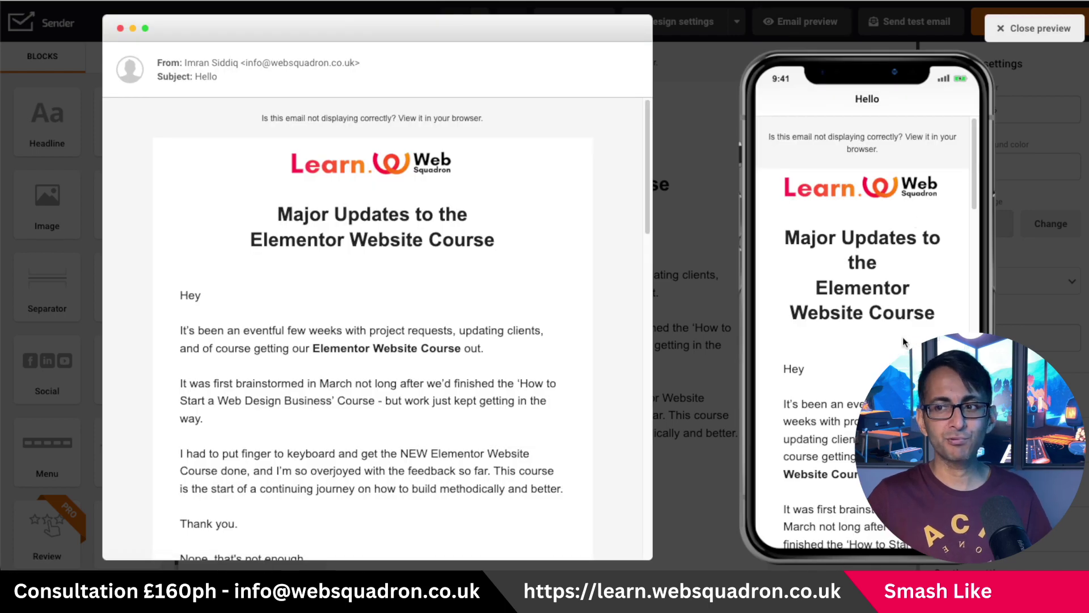
scroll(904, 341, down, 3)
scroll(430, 282, down, 2)
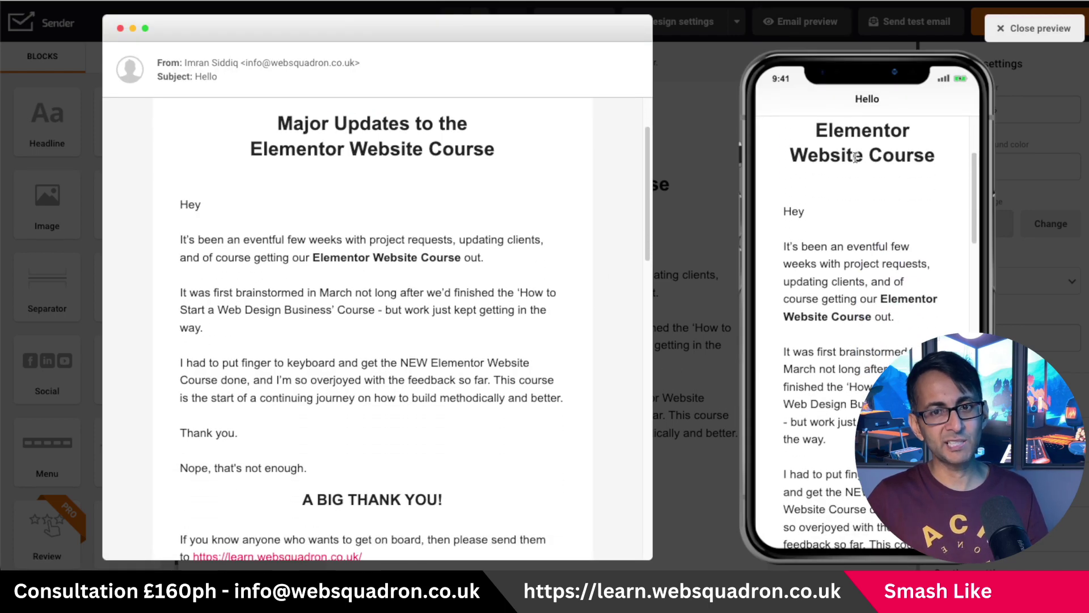
click(1028, 29)
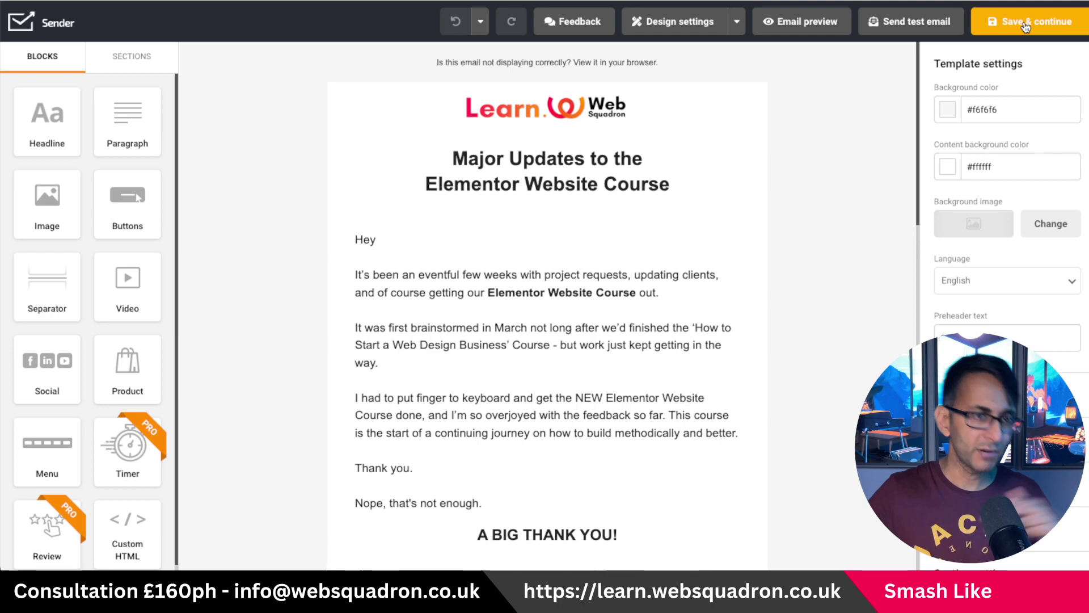
Address the campaign to the Test group only, leaving Course Members unselected, and continue to confirm-and-send
click(1025, 26)
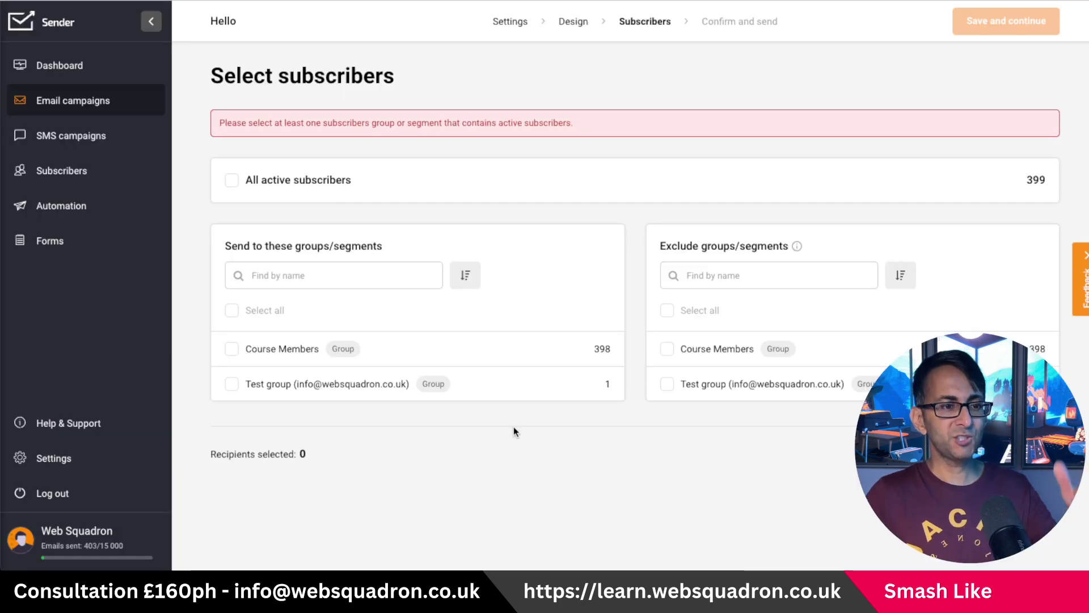
click(232, 384)
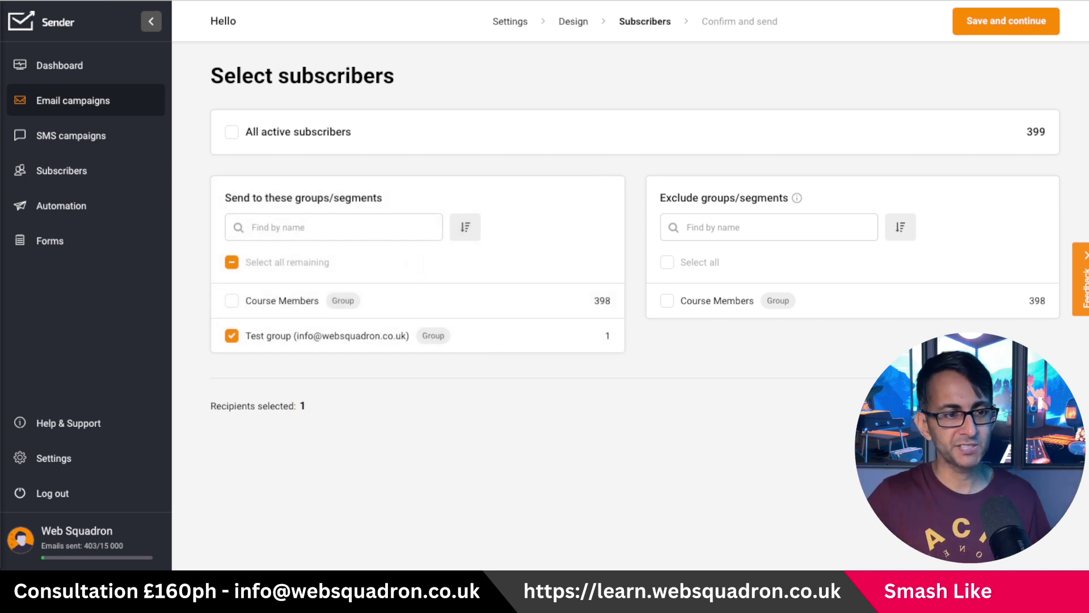
click(232, 300)
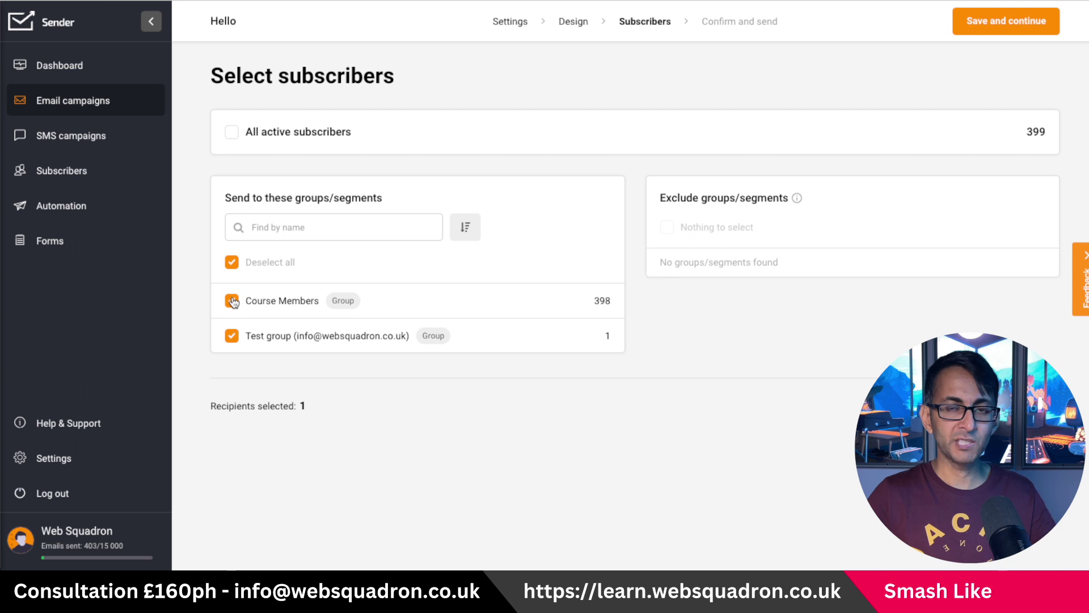
click(232, 301)
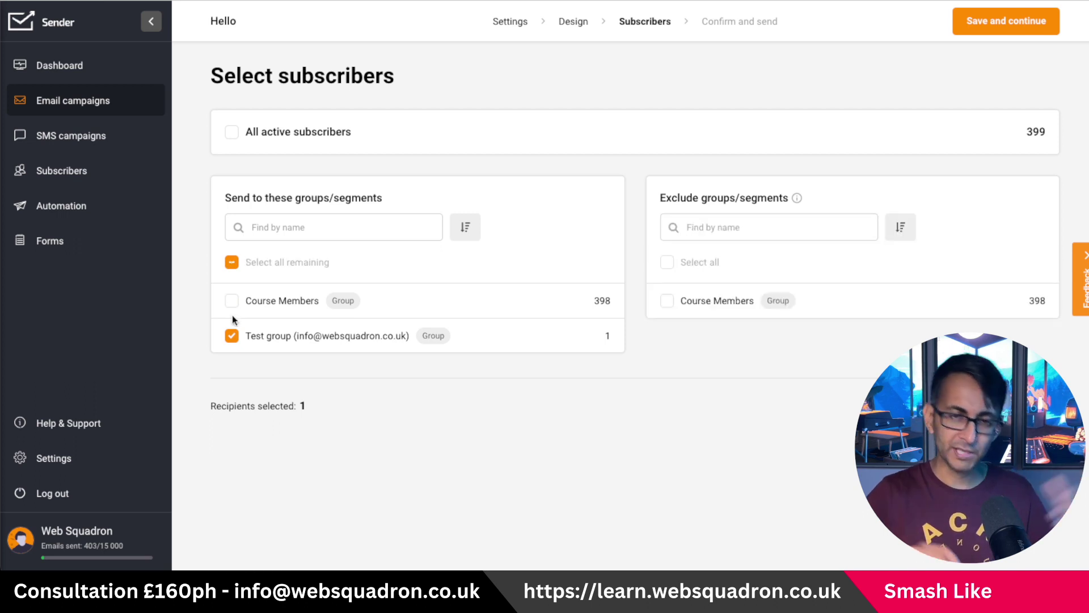
click(1006, 21)
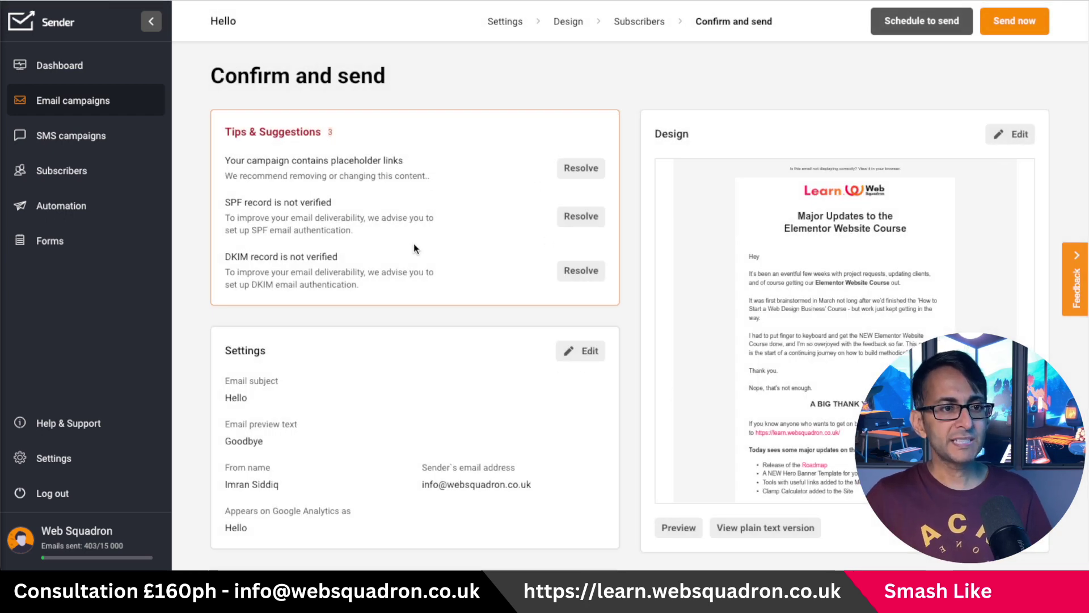
Check the SPF and DKIM records to add for websquadron.co.uk from the unverified-SPF warning
click(592, 226)
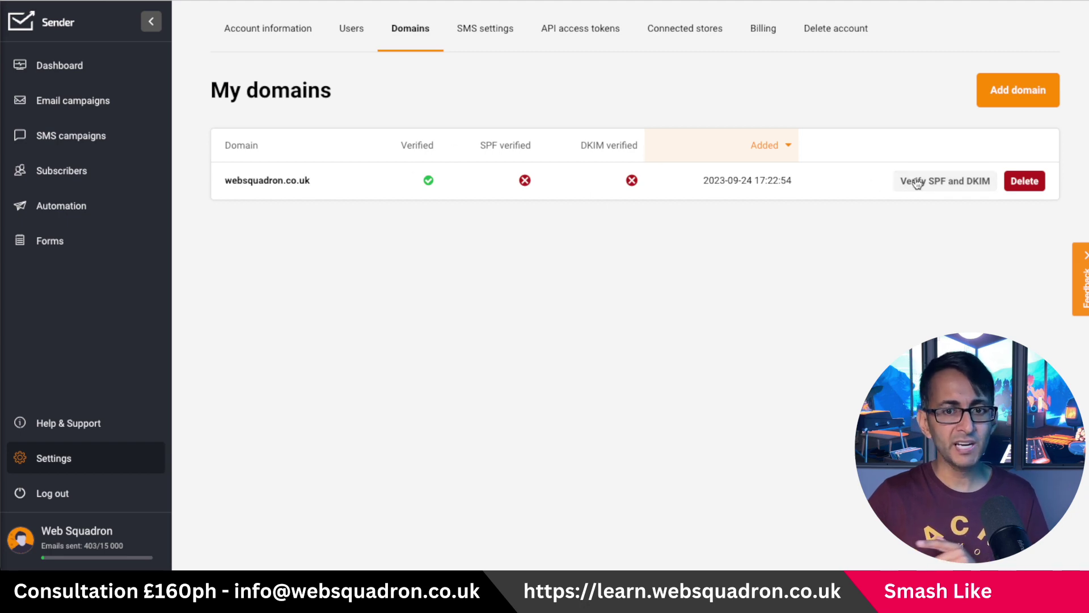
click(931, 183)
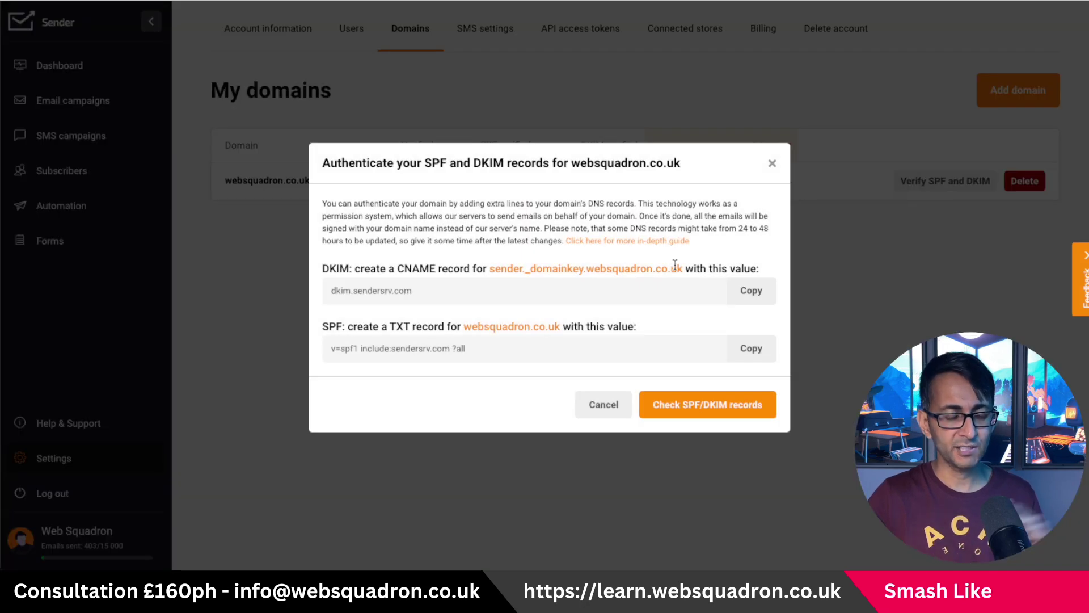
click(773, 164)
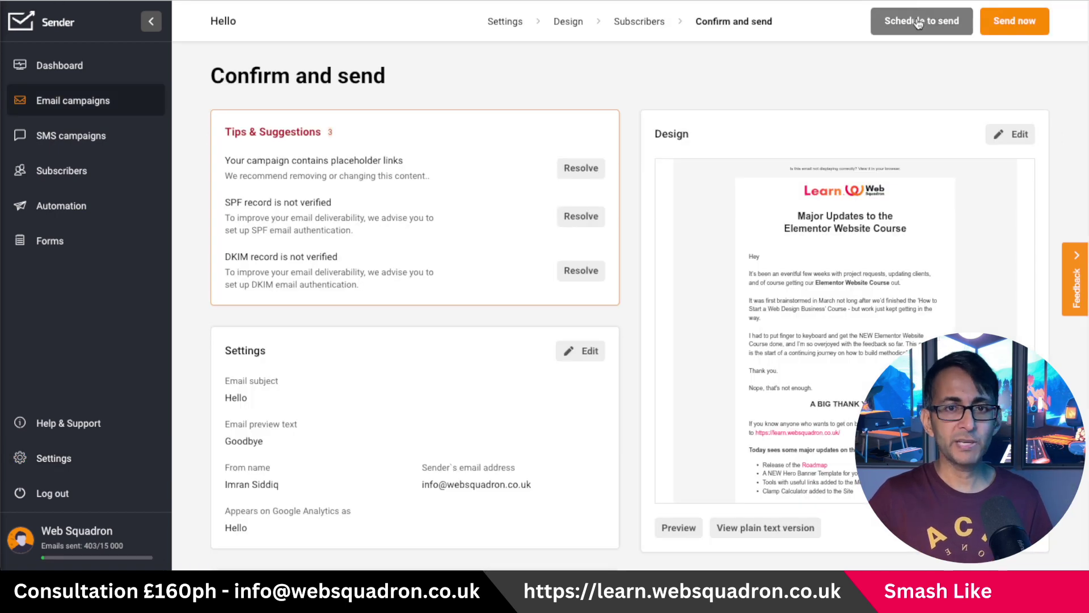
click(919, 23)
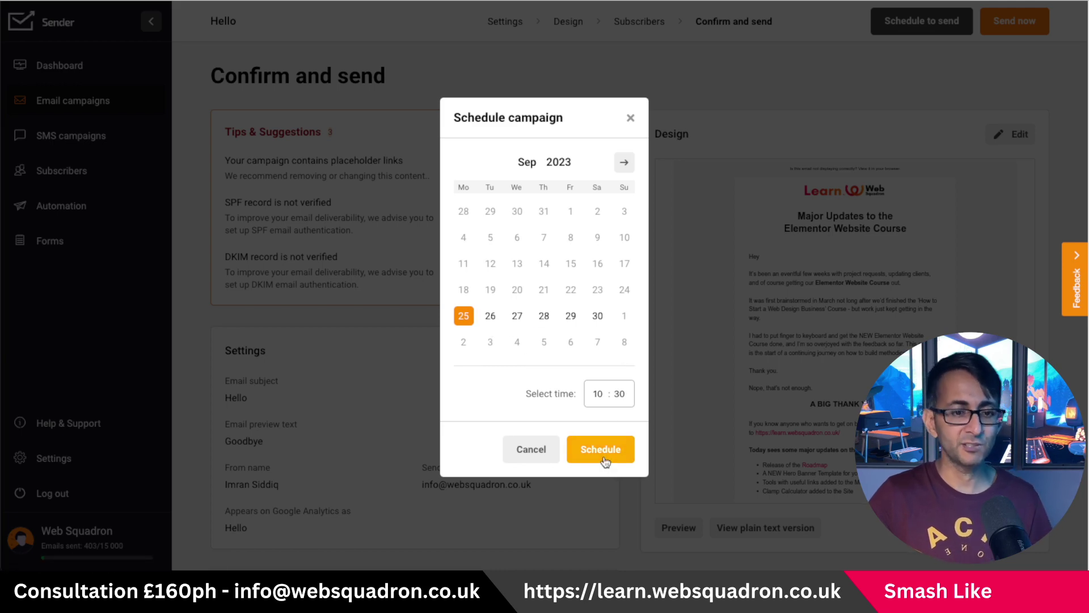
click(531, 450)
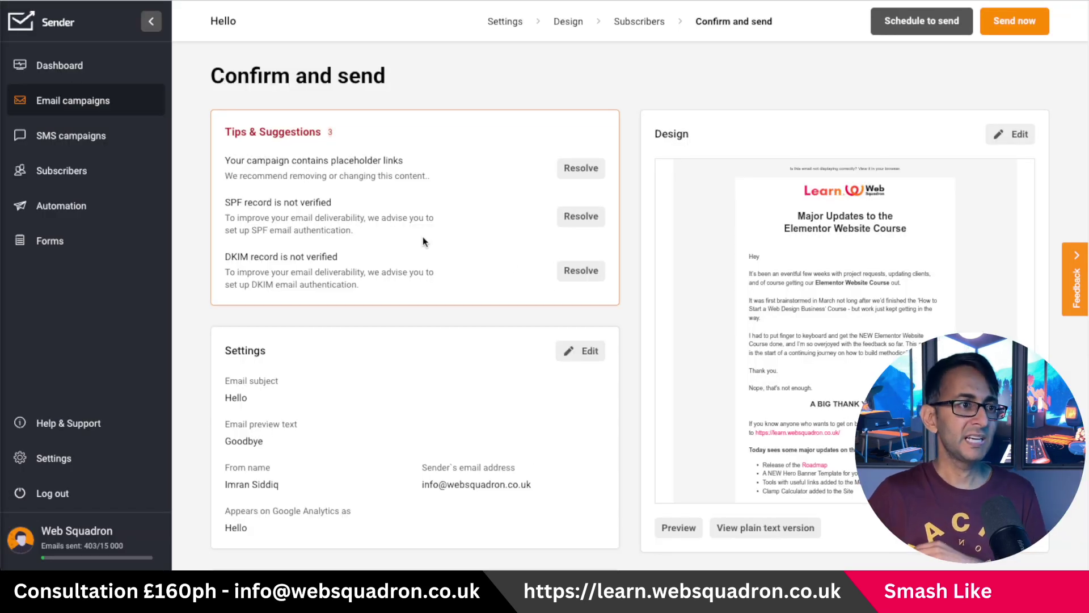
click(50, 23)
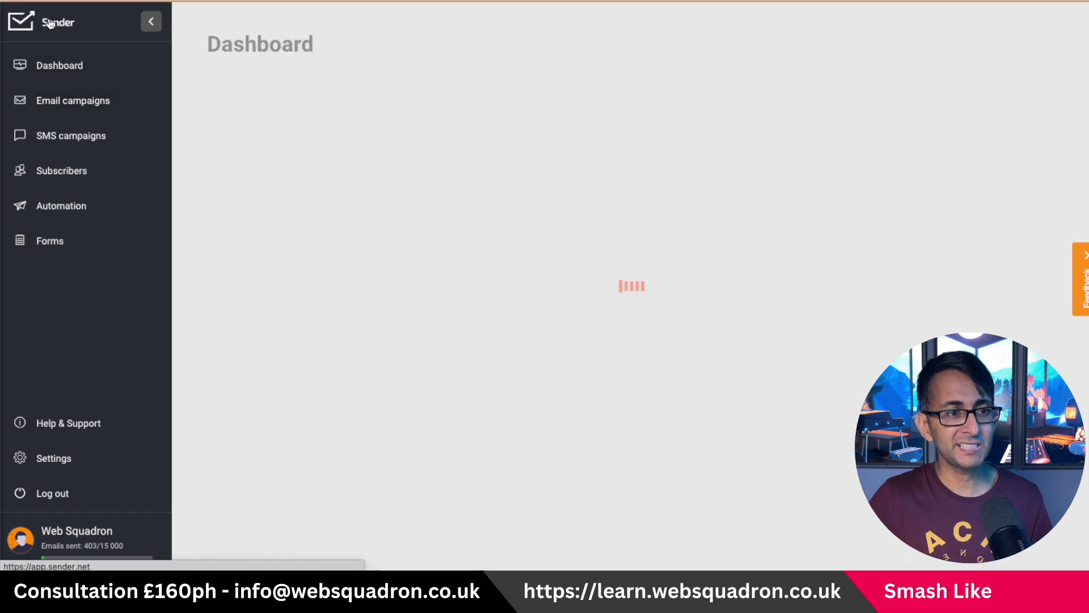